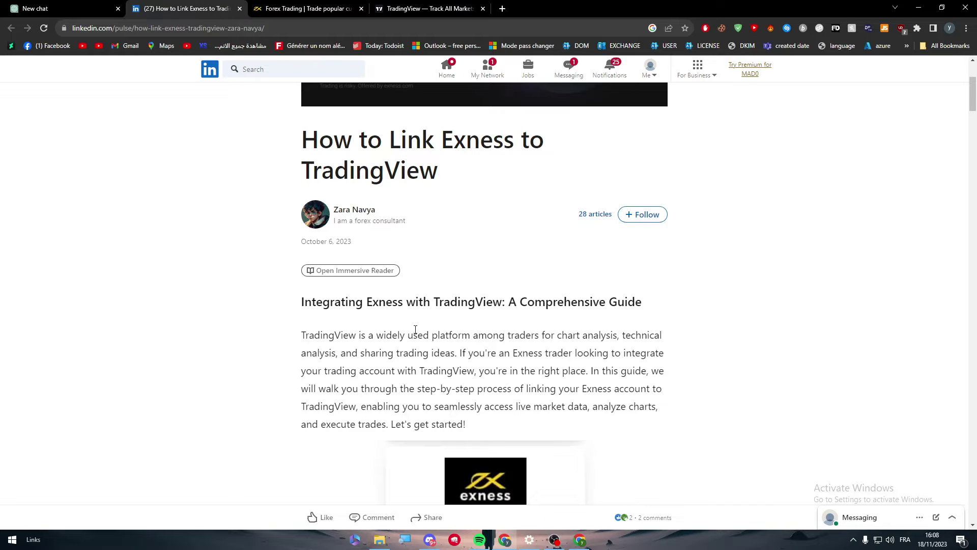
Skim the LinkedIn article around the Exness rating card, briefly checking the Exness tab.
scroll(416, 330, "down", 5)
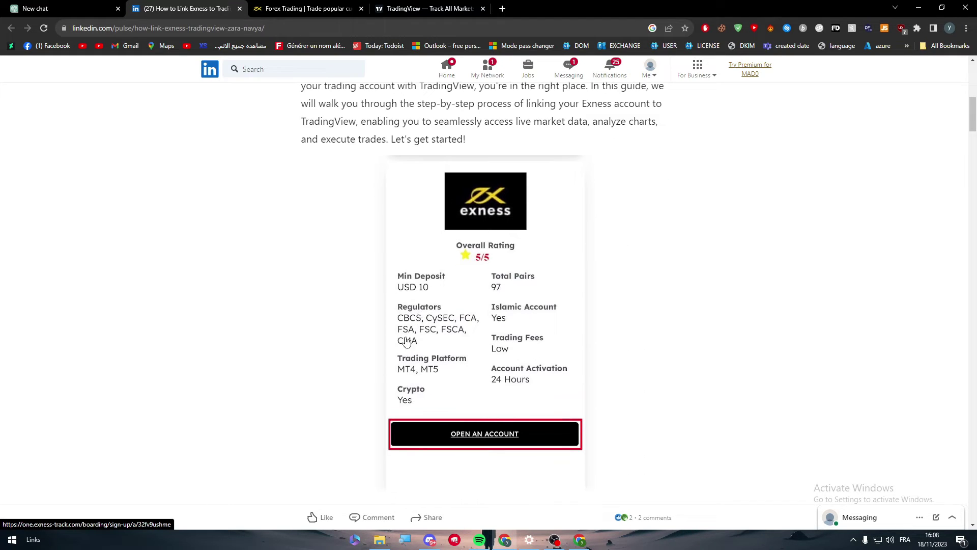
scroll(407, 342, "up", 1)
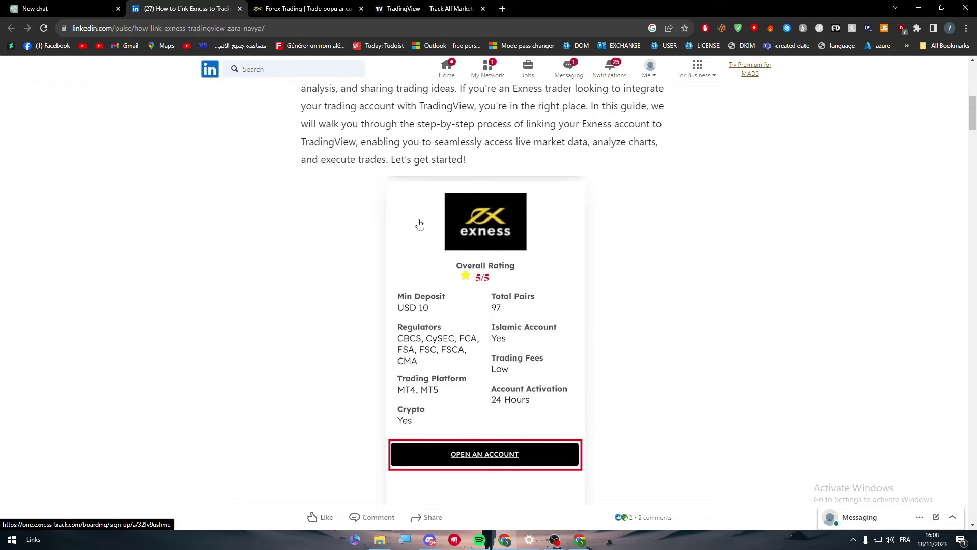
left_click(252, 7)
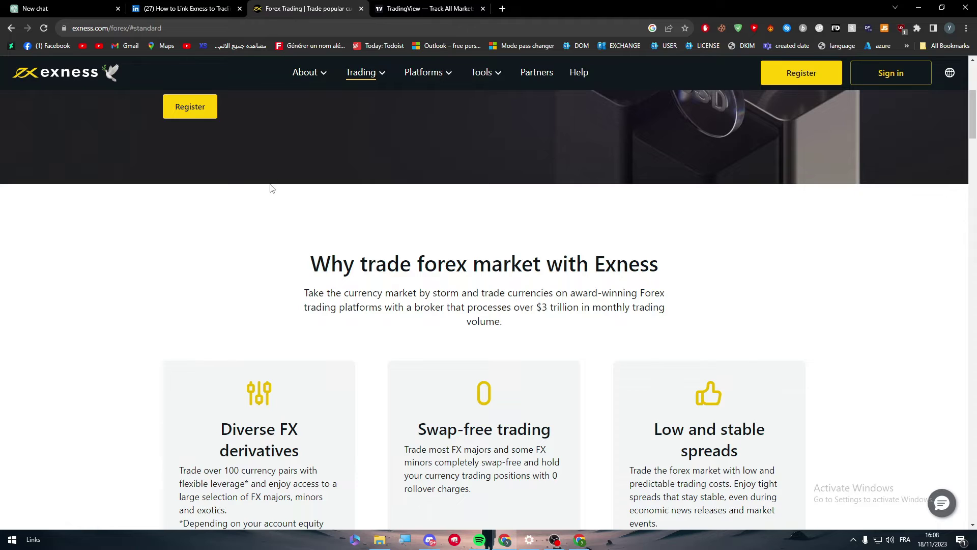
left_click(428, 8)
left_click(186, 8)
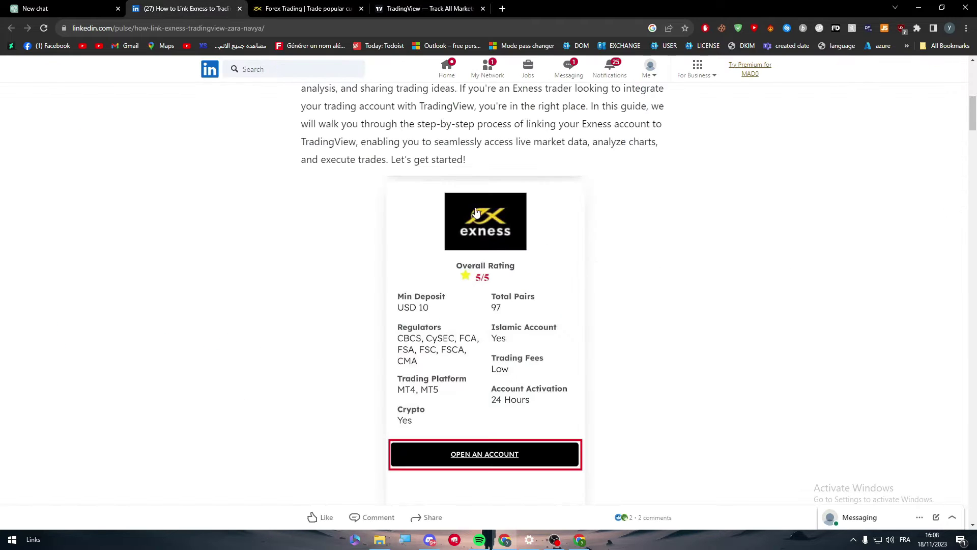
Scroll further down the article, then bring up the Exness Forex trading page.
scroll(679, 265, "down", 8)
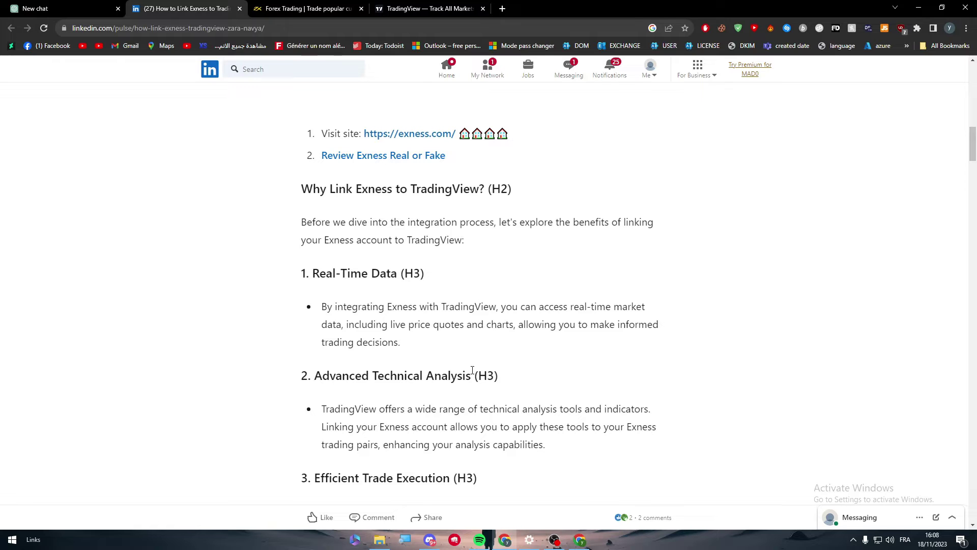
left_click(305, 5)
scroll(973, 102, "up", 5)
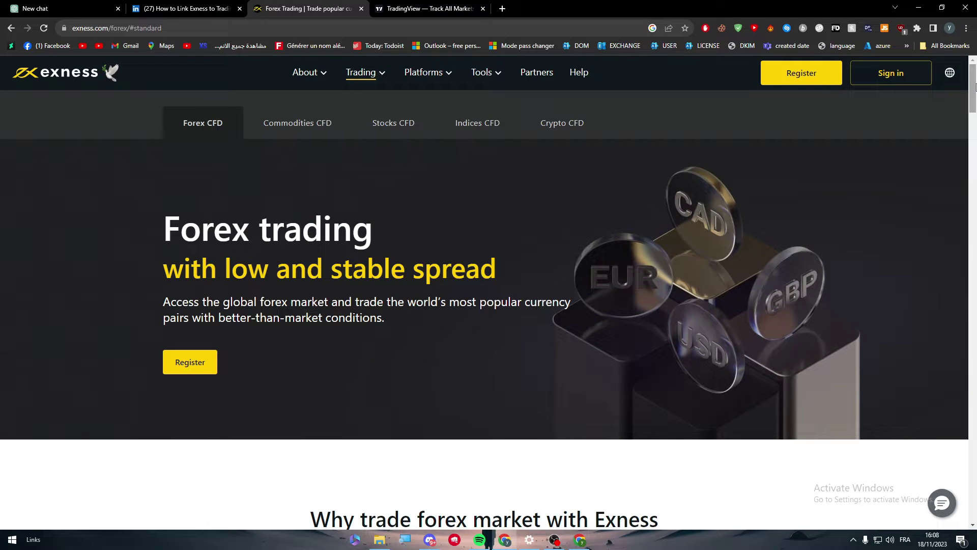
Glance at TradingView's market summary, then scroll Exness down to the spreads and swaps table.
left_click(438, 17)
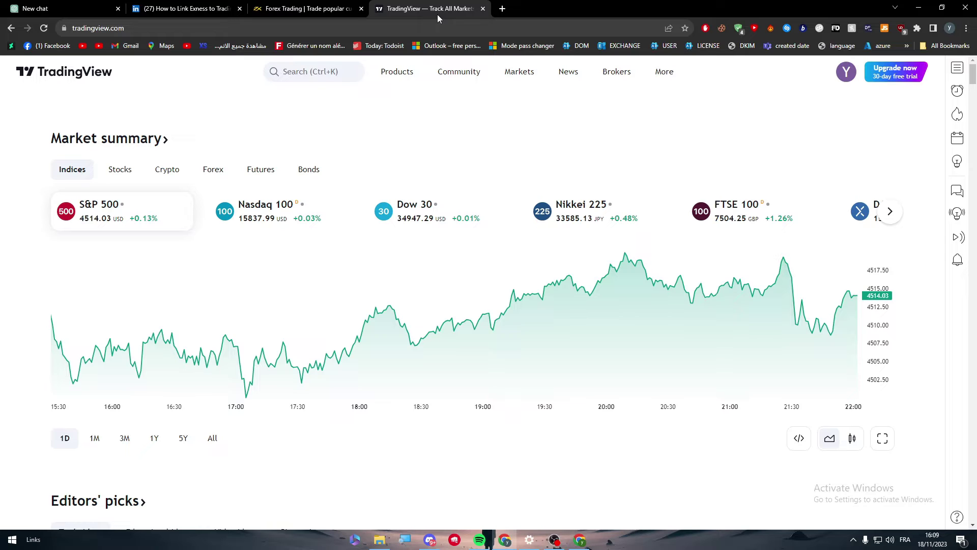
left_click(306, 9)
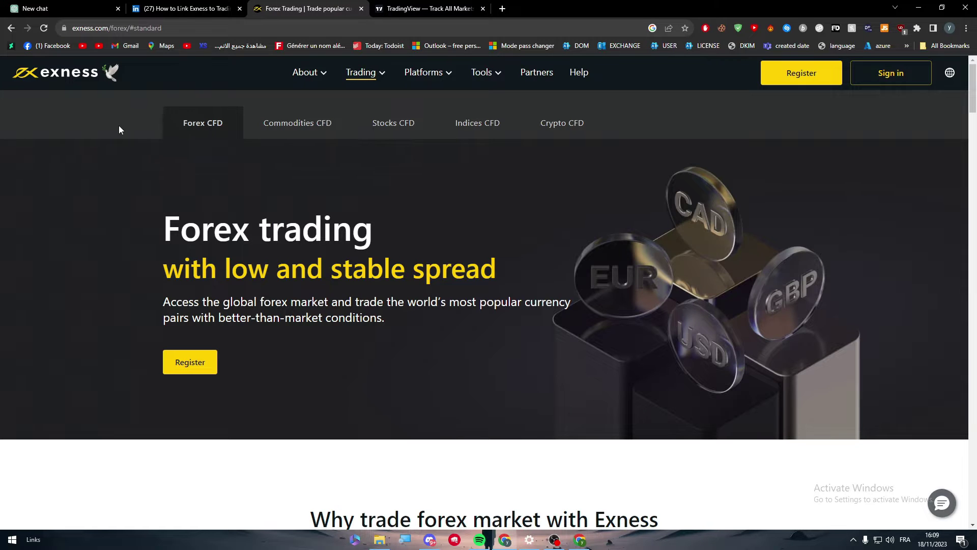
left_click_drag(971, 104, 962, 207)
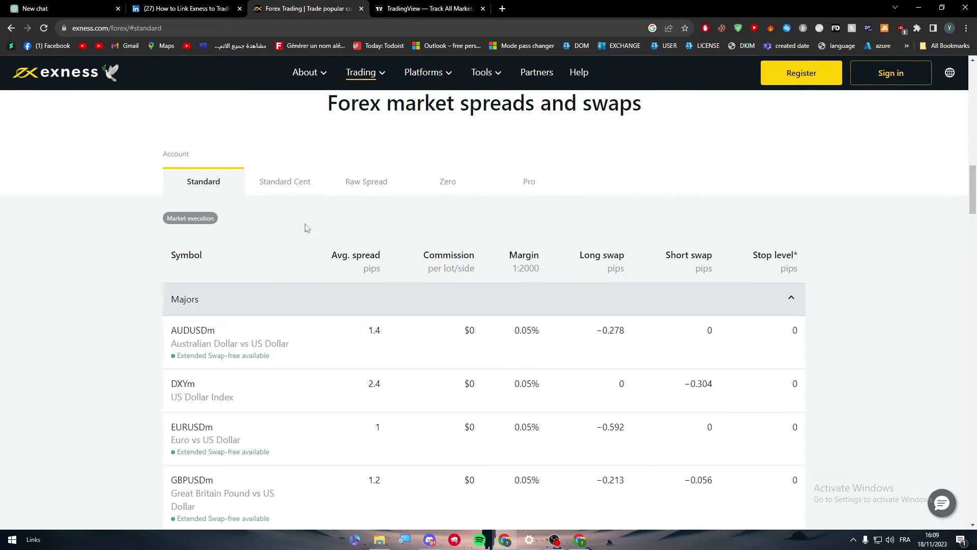
Highlight the AUDUSDm row's spread, commission, margin and long swap −0.278.
double_click(191, 331)
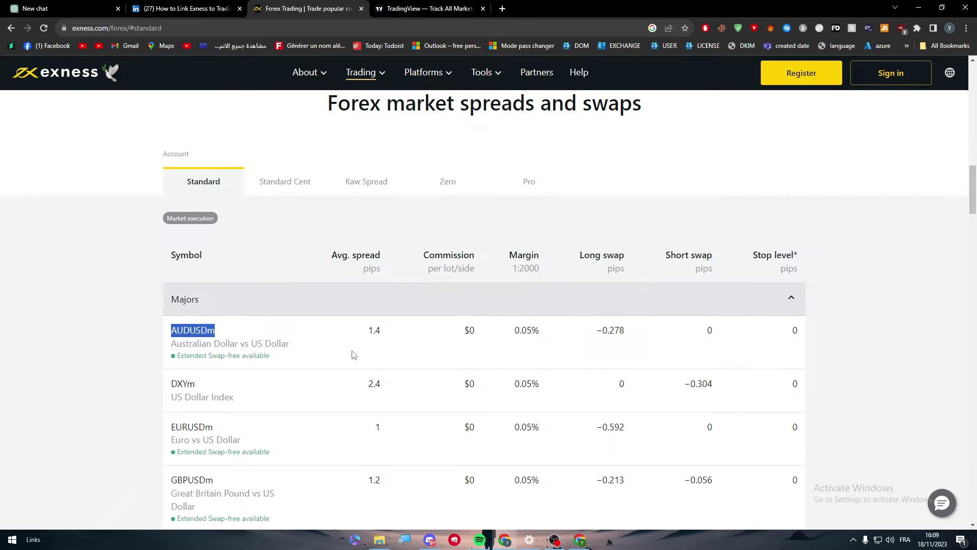
left_click_drag(368, 330, 593, 336)
left_click(665, 331)
left_click(592, 340)
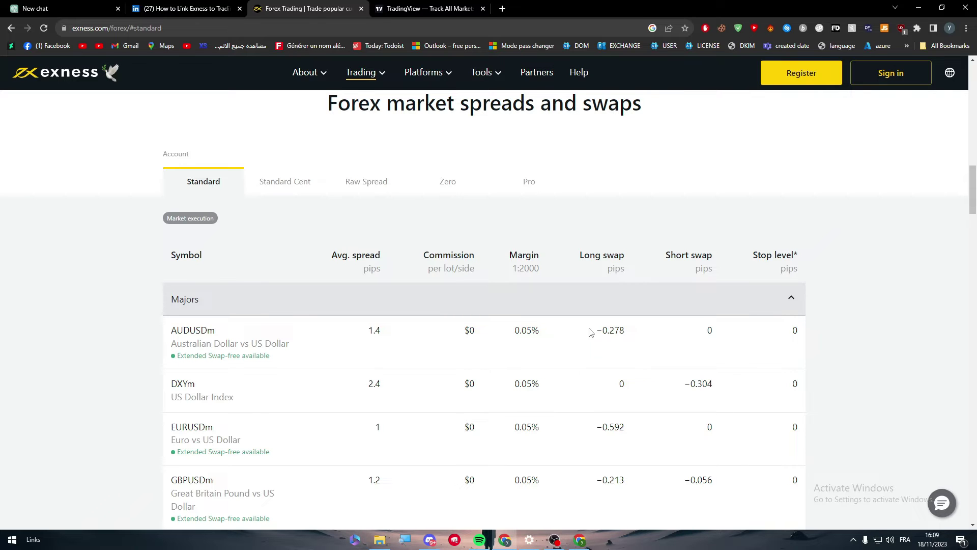
left_click_drag(971, 188, 940, 178)
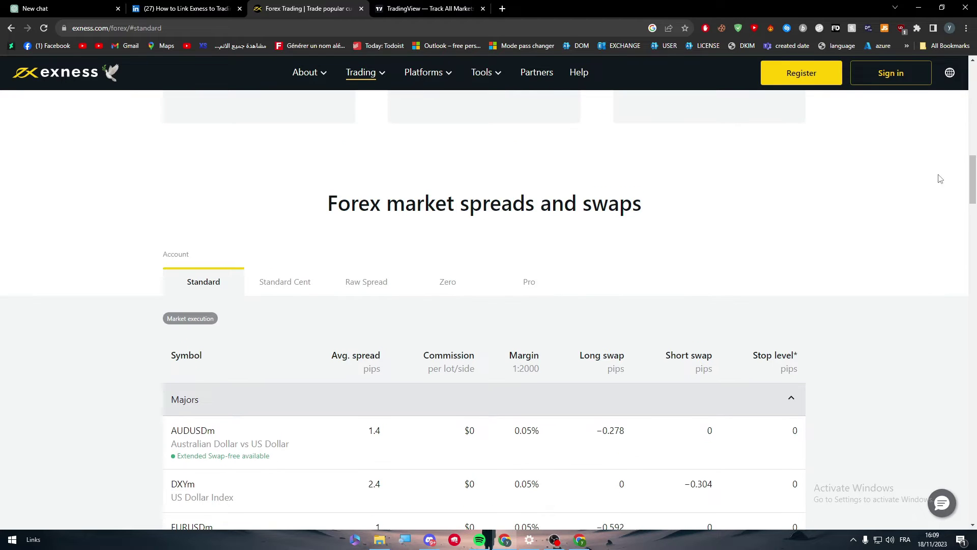
Compare Standard Cent, Raw Spread, Zero and Pro spreads, then show Standard again.
left_click(294, 286)
left_click(340, 288)
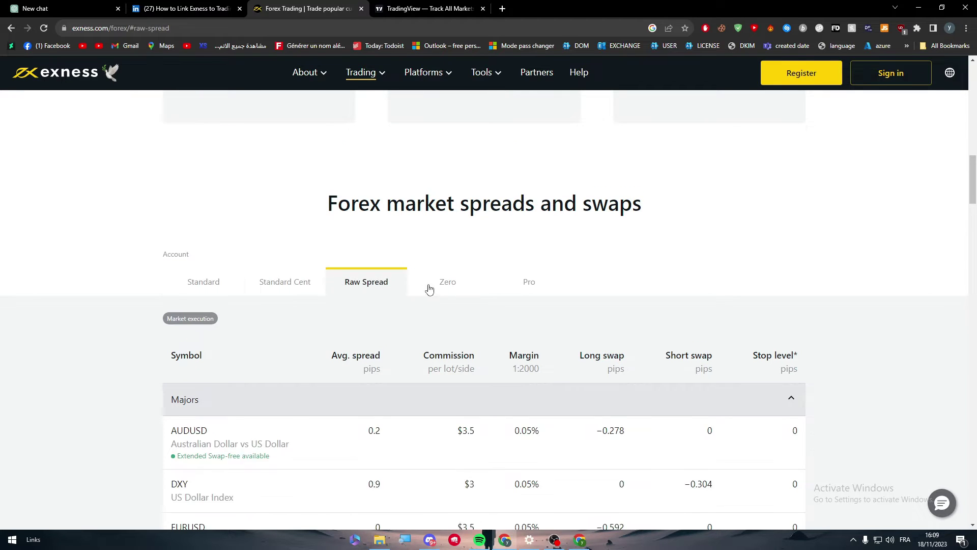
left_click(459, 286)
left_click(534, 284)
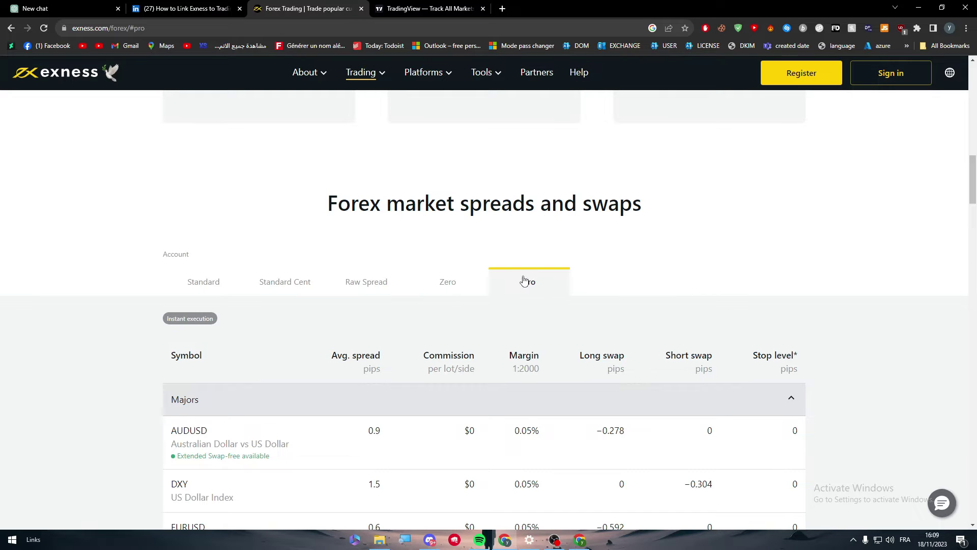
left_click(223, 284)
Briefly revisit TradingView and Exness, then return to the LinkedIn article.
left_click(430, 8)
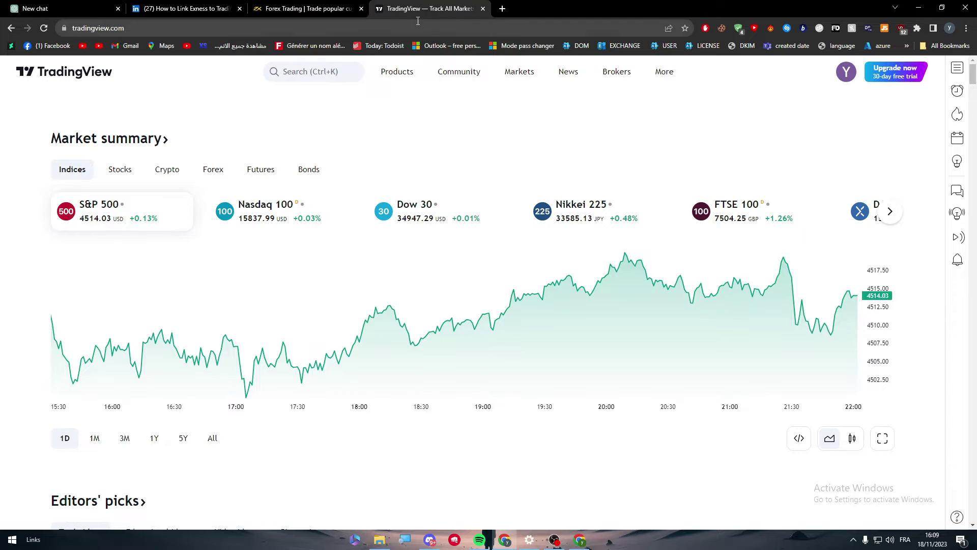
left_click(305, 9)
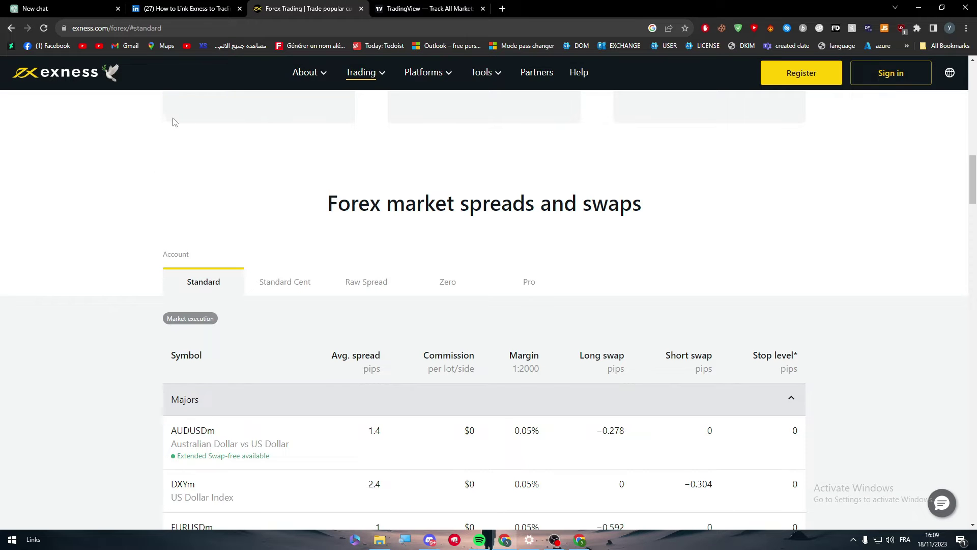
left_click(189, 7)
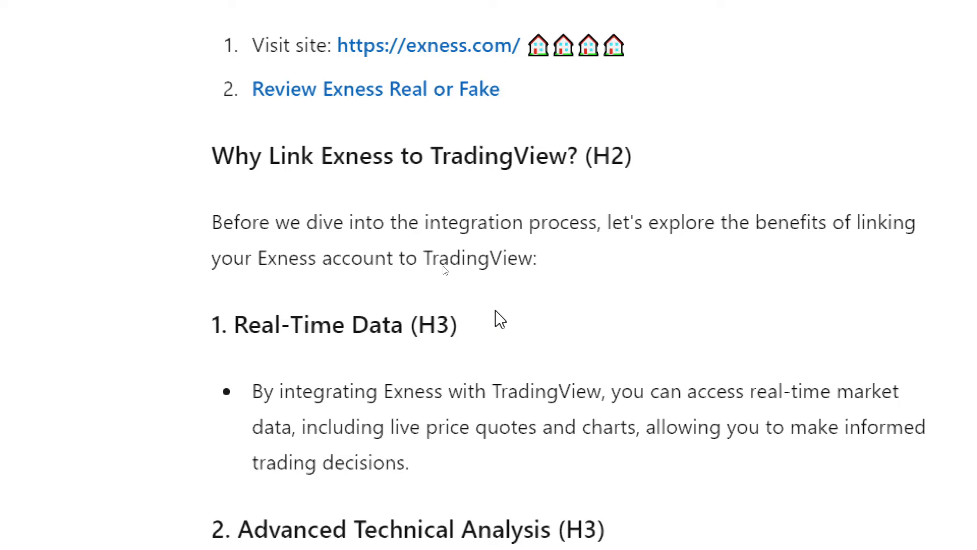
Read down from 'Why Link Exness to TradingView?' to 'Step 2: Open an Exness Account'.
scroll(502, 300, "down", 2)
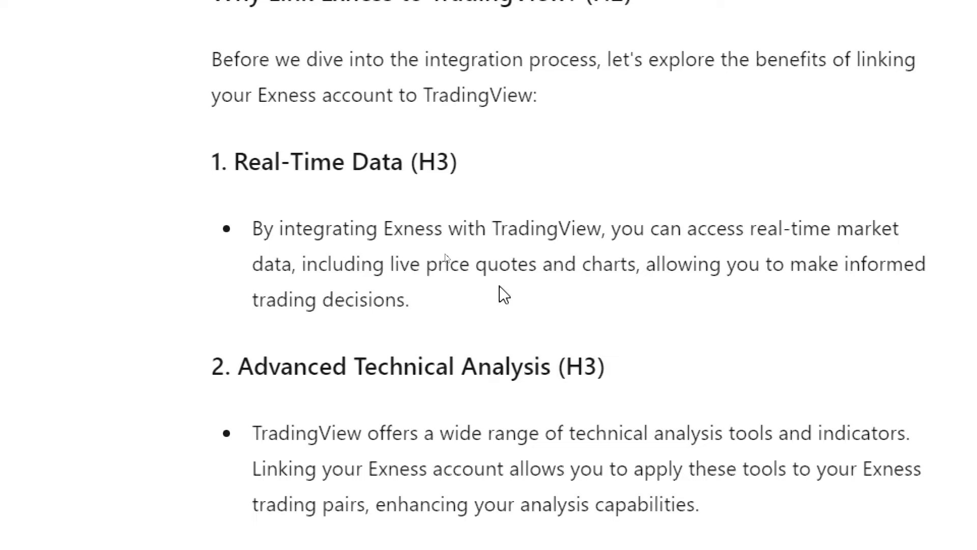
scroll(500, 287, "down", 5)
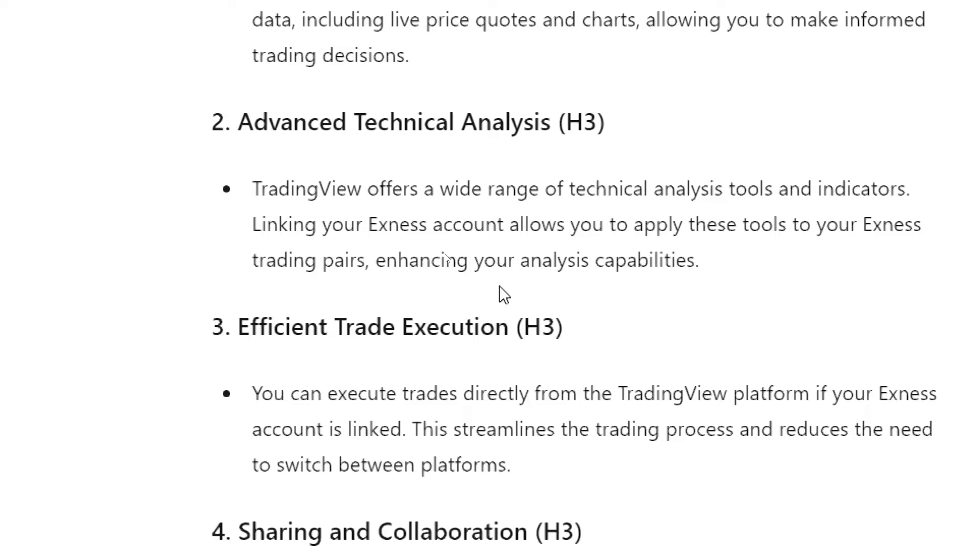
scroll(504, 294, "down", 1)
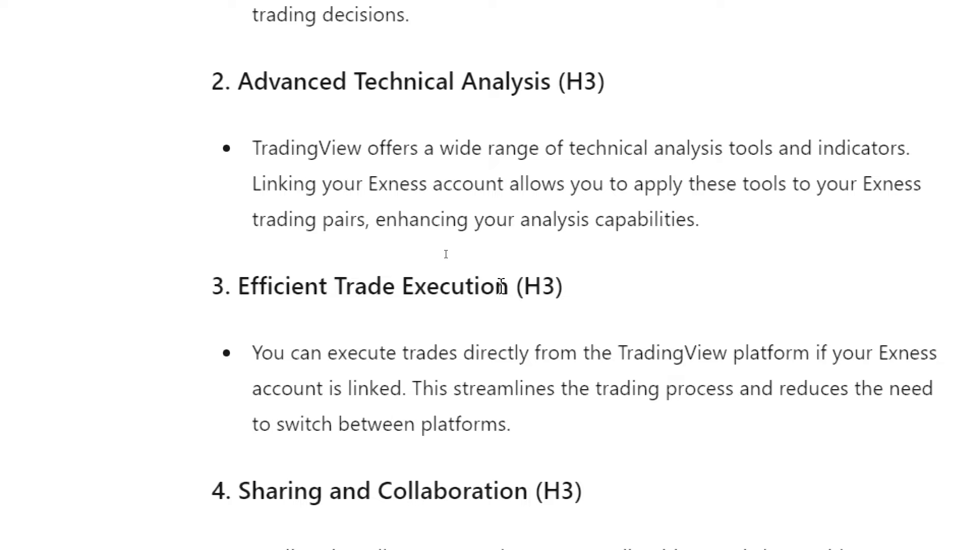
scroll(501, 285, "down", 5)
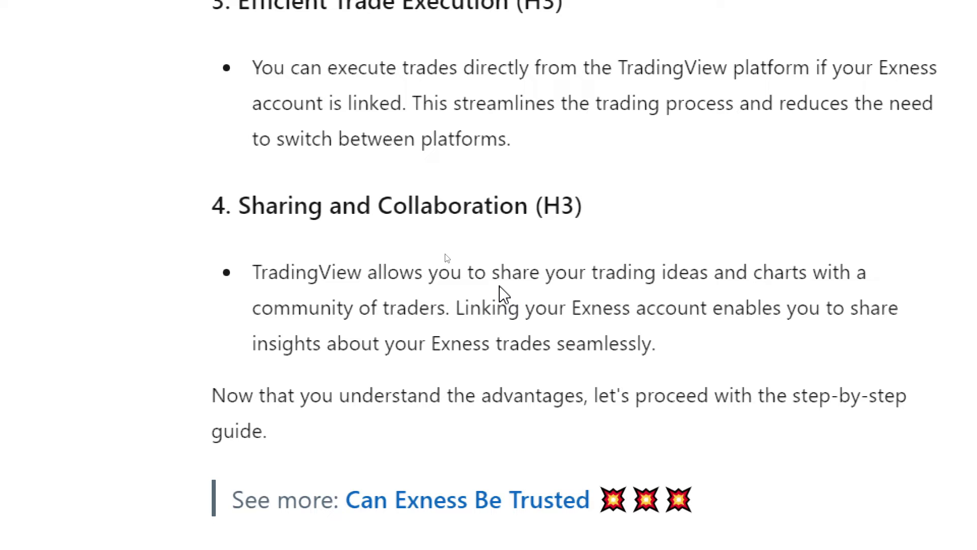
scroll(503, 294, "down", 7)
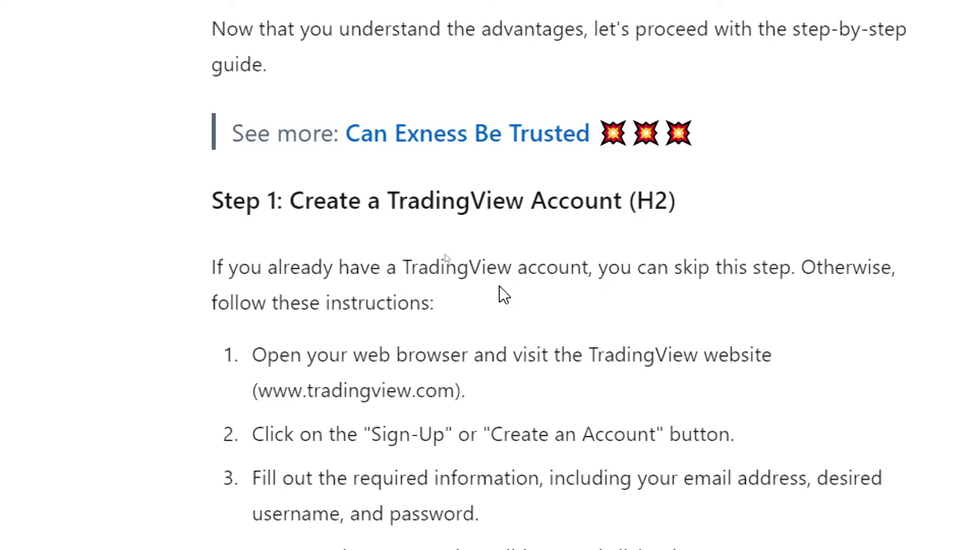
scroll(502, 294, "down", 5)
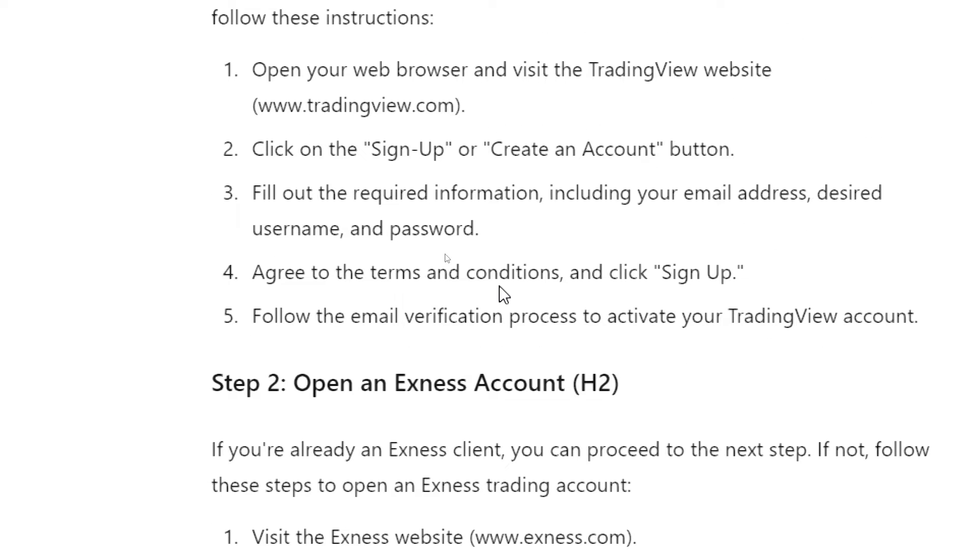
scroll(503, 295, "down", 6)
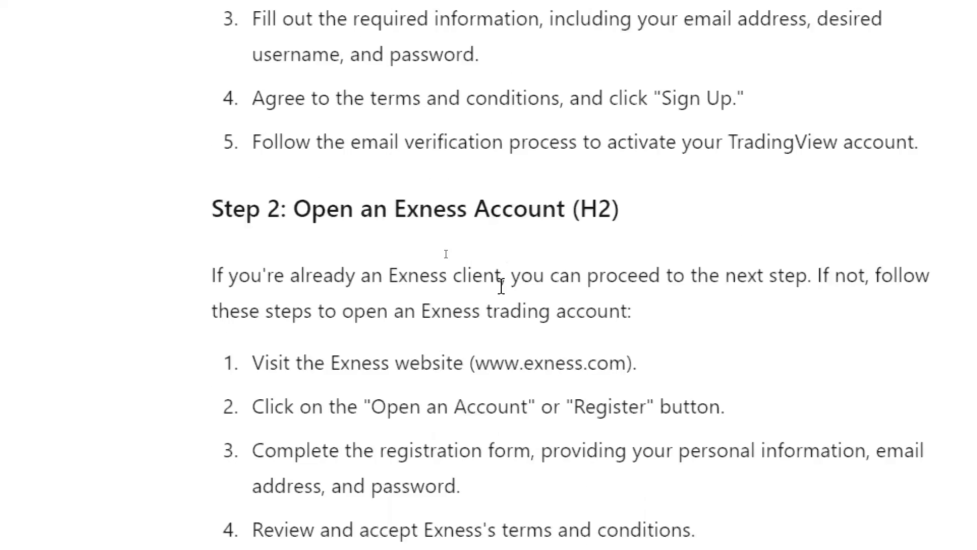
Adjust page zoom while flipping between the Exness, TradingView and LinkedIn tabs.
key("super+minus")
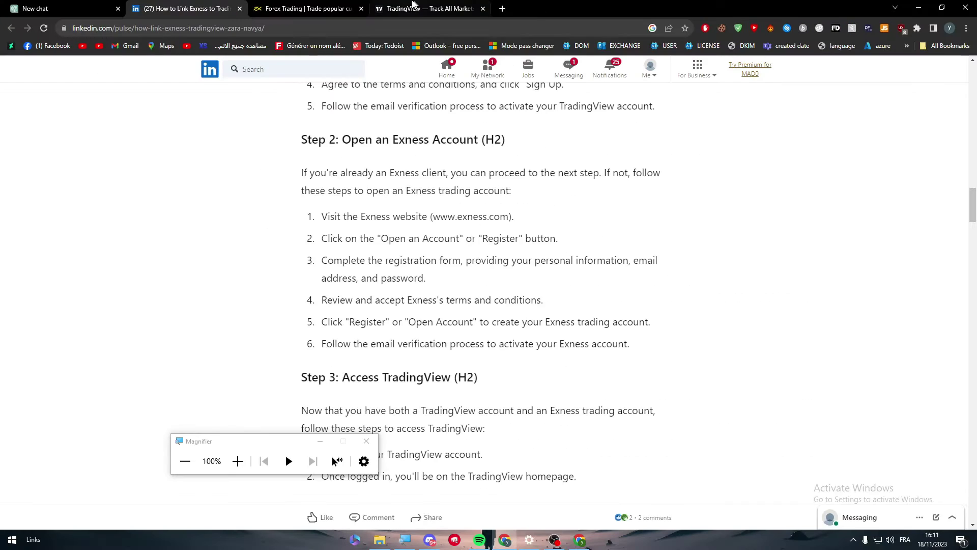
left_click(351, 8)
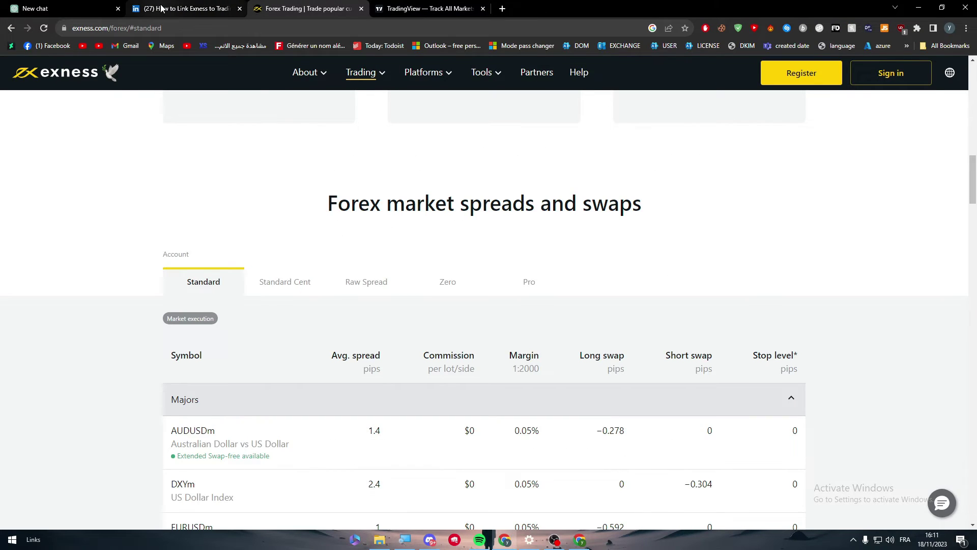
key("super+plus")
key("super+minus")
left_click(534, 11)
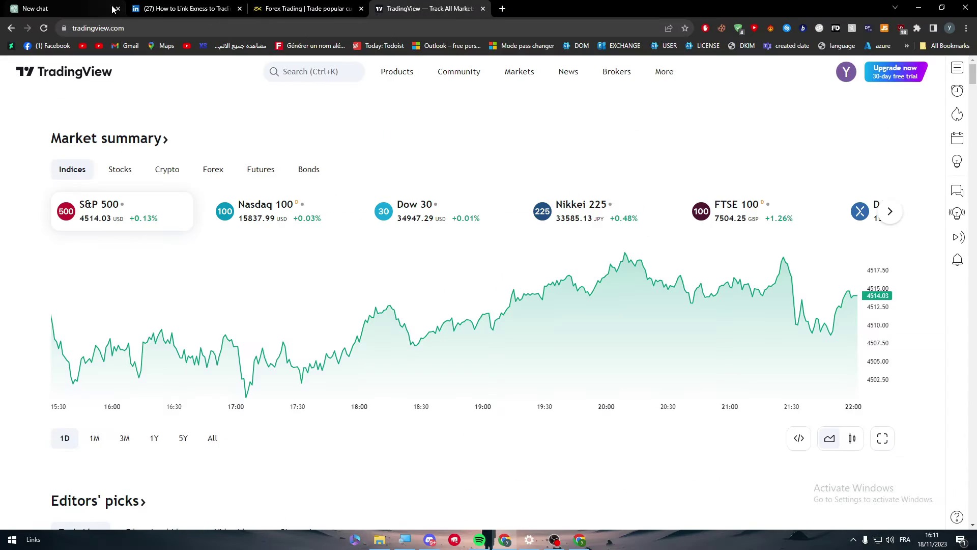
key("super+plus")
key("super+minus")
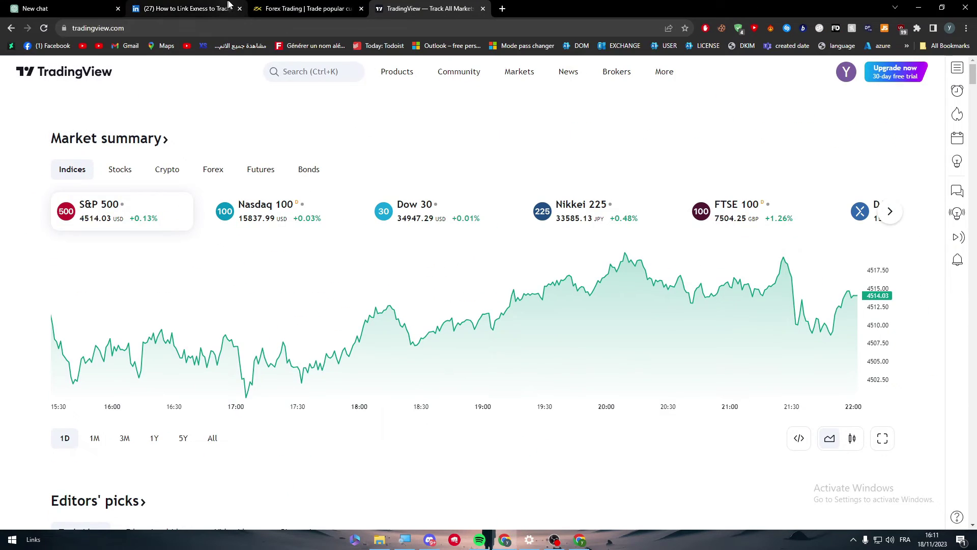
key("ctrl+shift+Tab")
left_click(186, 8)
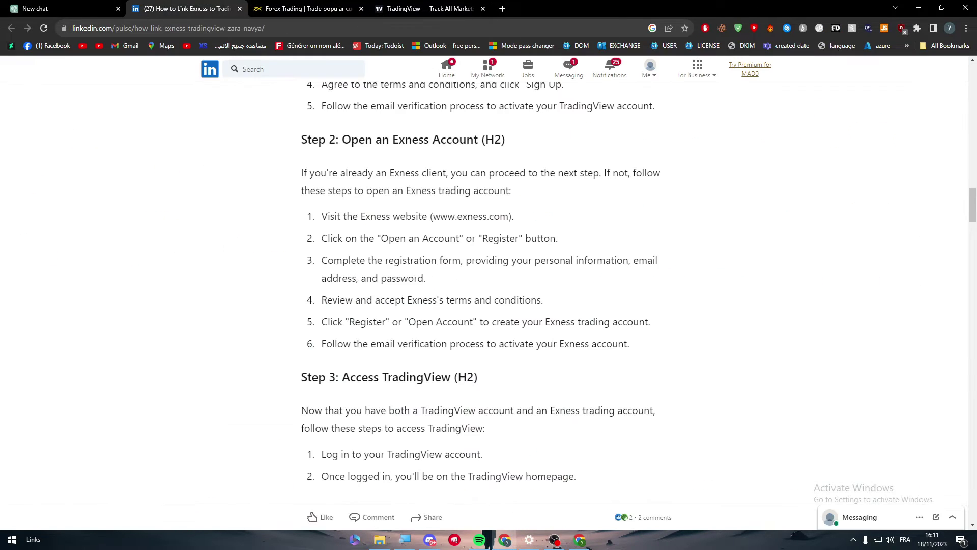
Scroll the article to Step 4: Add Exness as a Broker, then switch to TradingView's homepage.
scroll(380, 321, "down", 2)
scroll(380, 321, "down", 1)
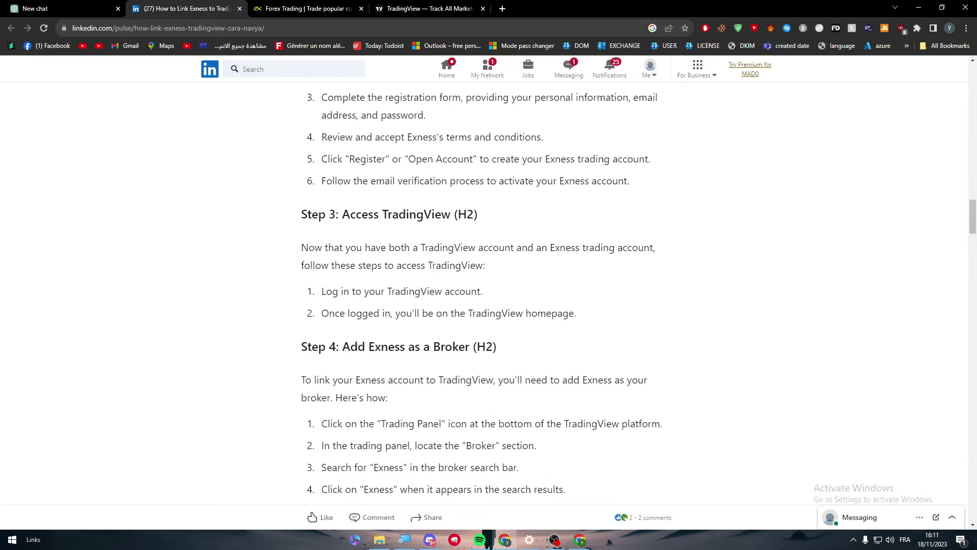
key("super+plus")
left_click_drag(973, 219, 974, 235)
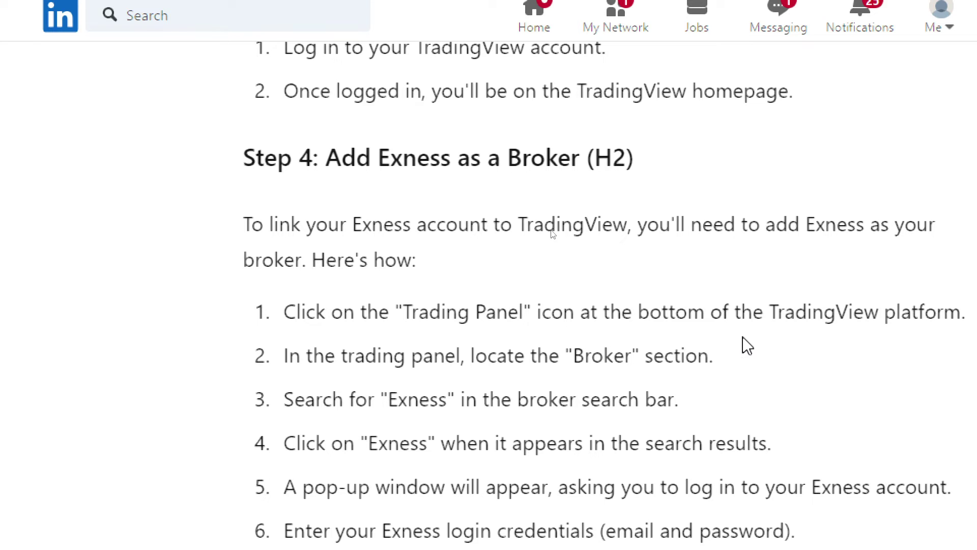
left_click(407, 8)
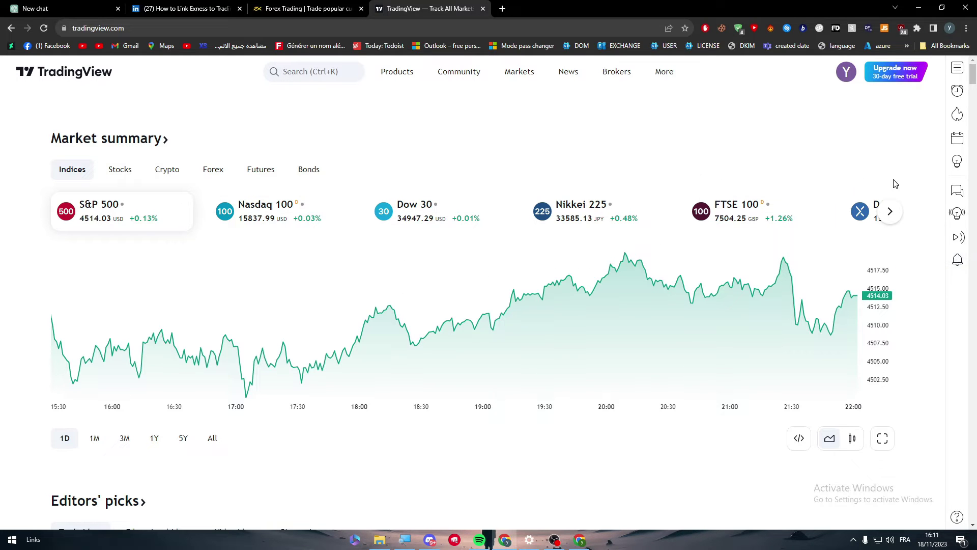
View TradingView's subscription plans, language list and Profile Settings, then return to LinkedIn.
left_click(868, 73)
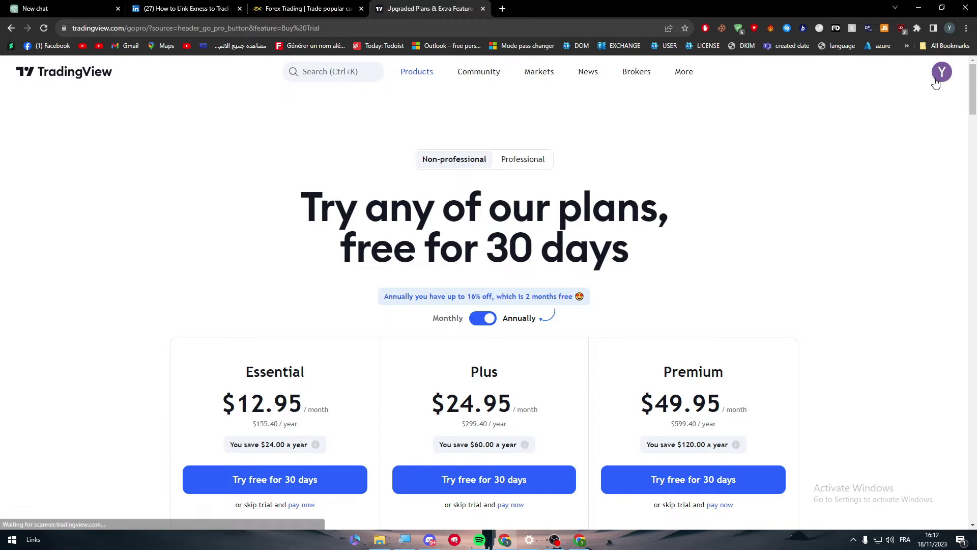
mouse_move(940, 76)
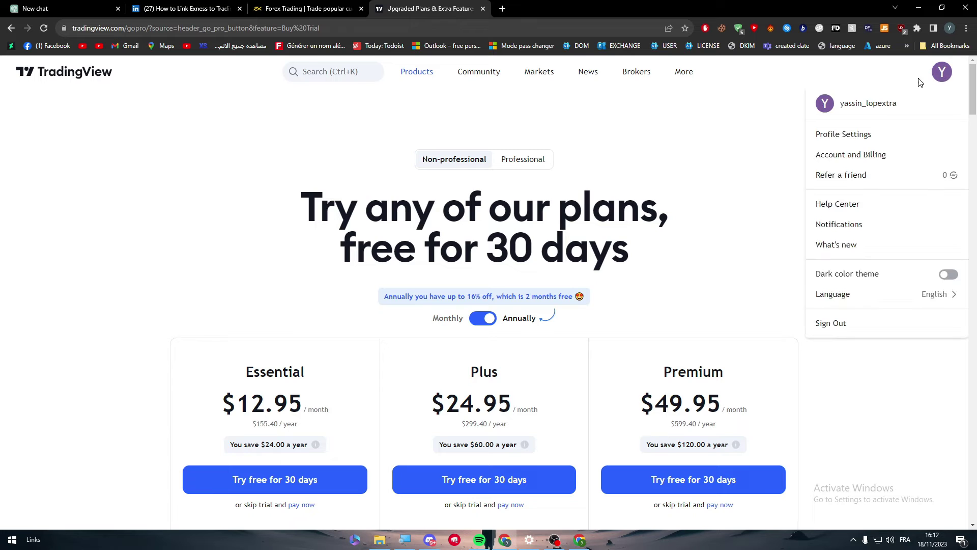
left_click(896, 295)
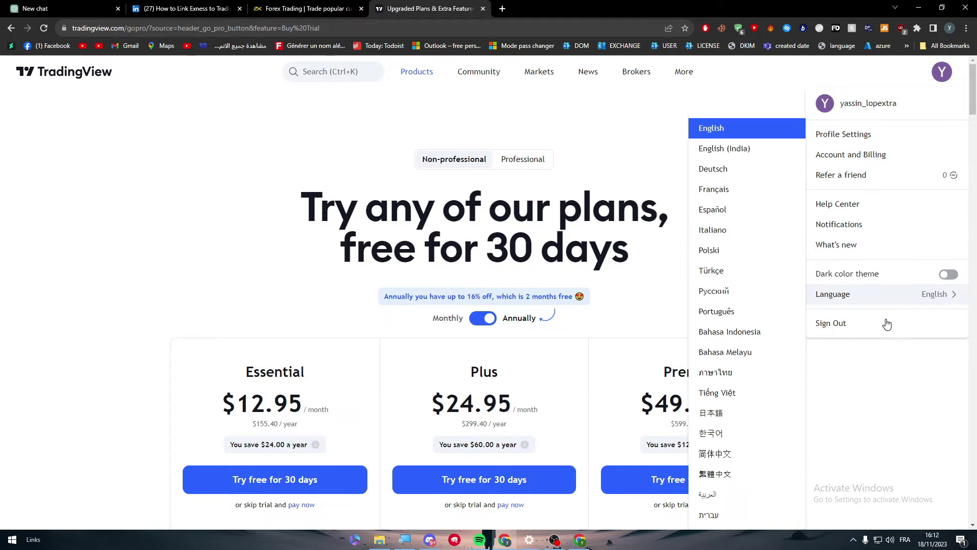
left_click(871, 142)
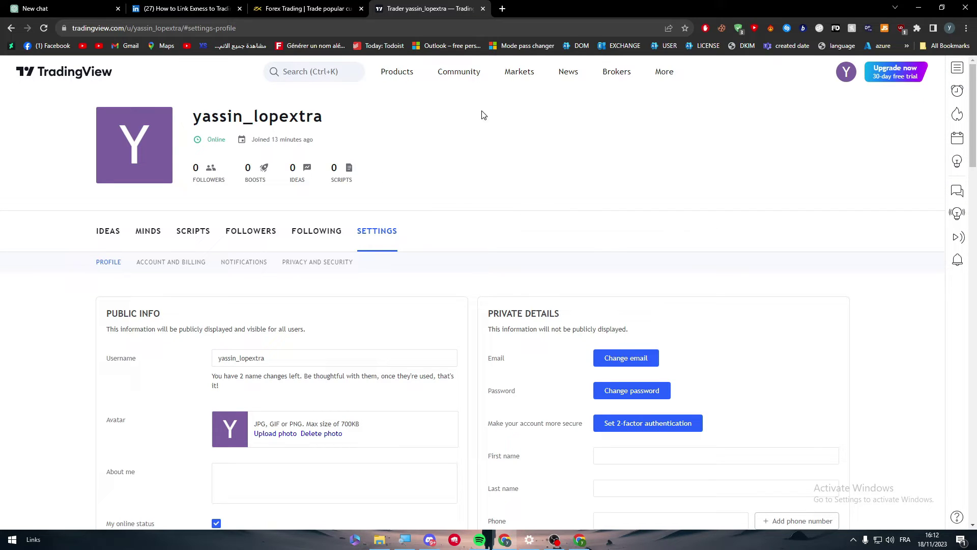
left_click(173, 8)
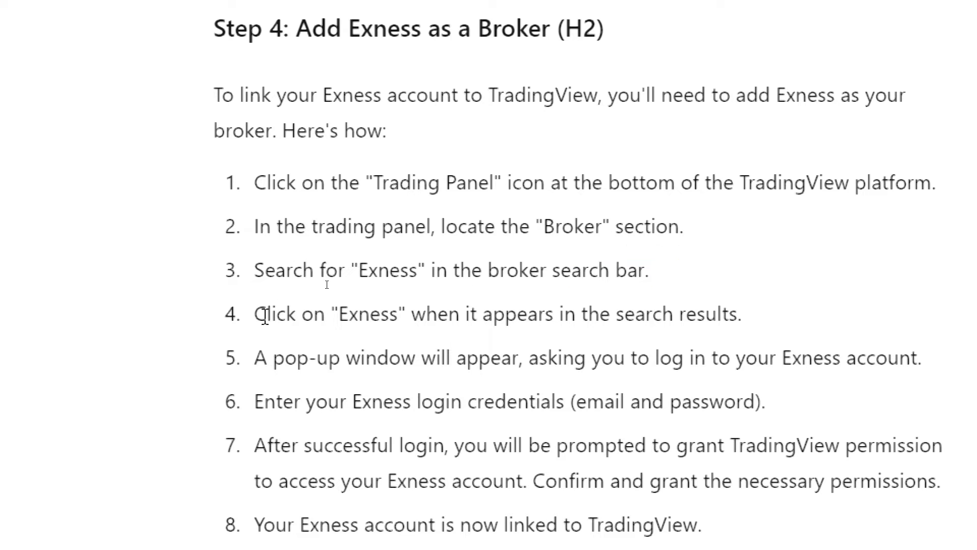
Highlight the step about choosing Exness, clear it, and return to TradingView's profile settings.
left_click_drag(265, 315, 406, 316)
left_click(480, 324)
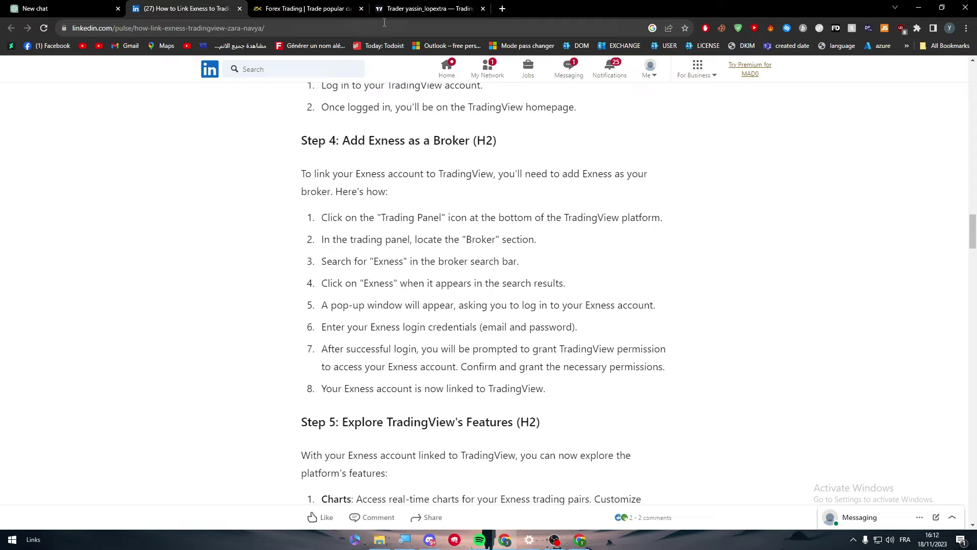
left_click(331, 9)
left_click(413, 10)
Go back to TradingView's homepage and open the Nikkei 225 index from Market summary.
mouse_move(397, 72)
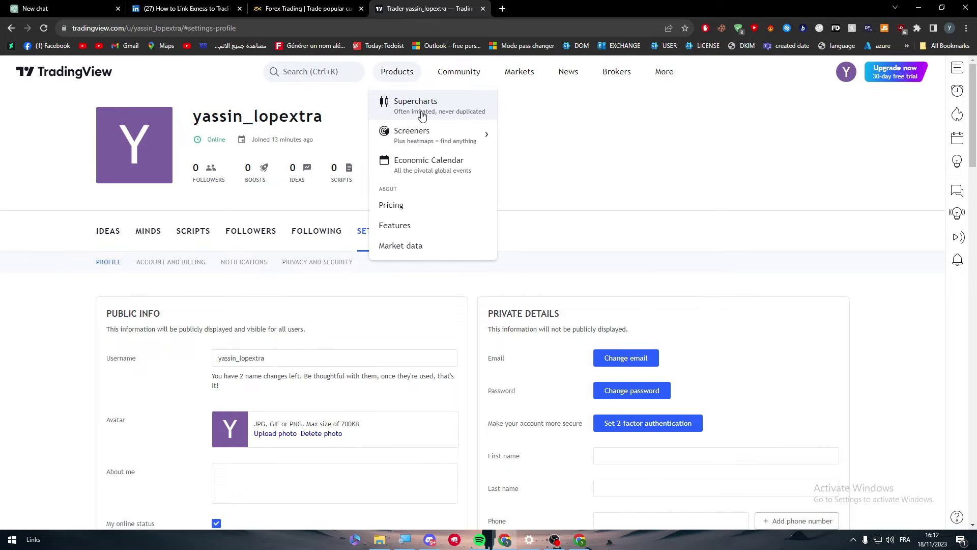
left_click(104, 69)
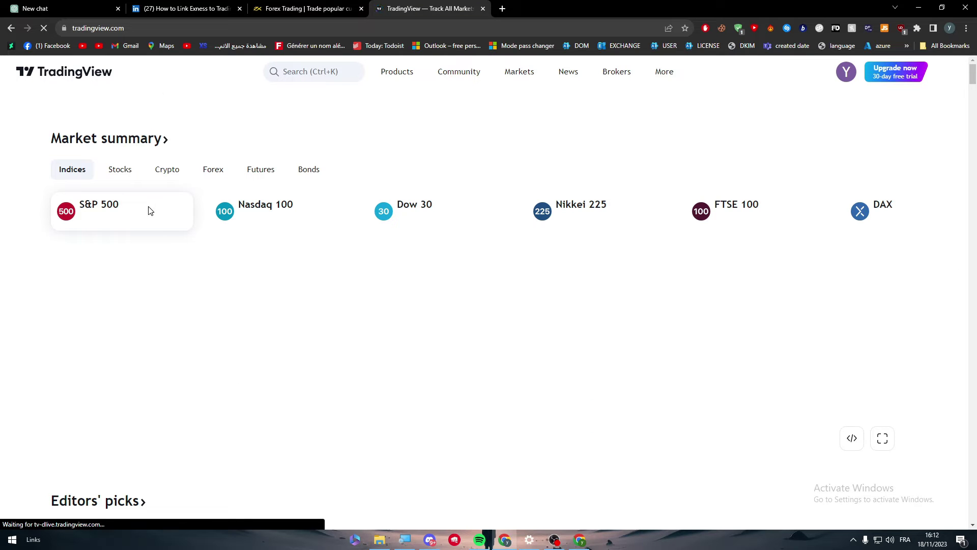
left_click(305, 8)
left_click(417, 9)
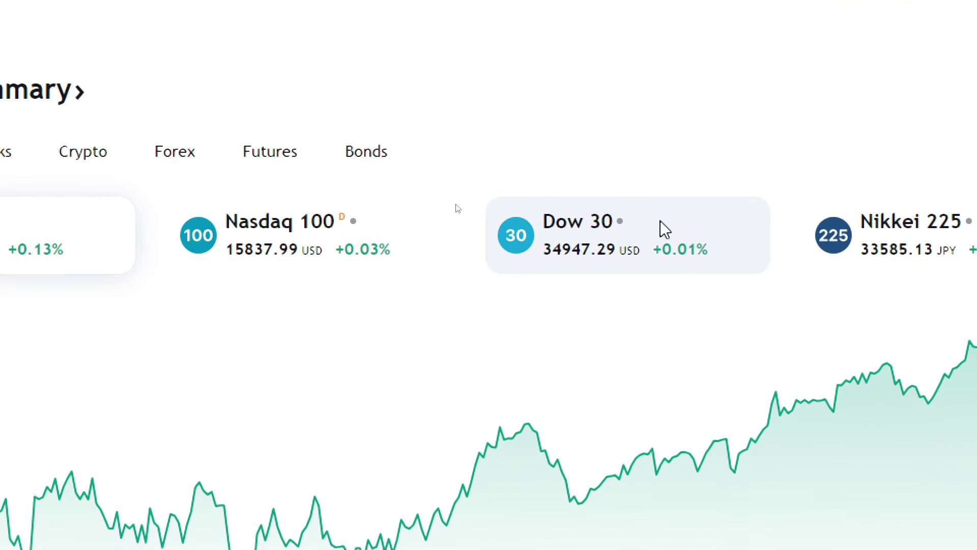
left_click(846, 232)
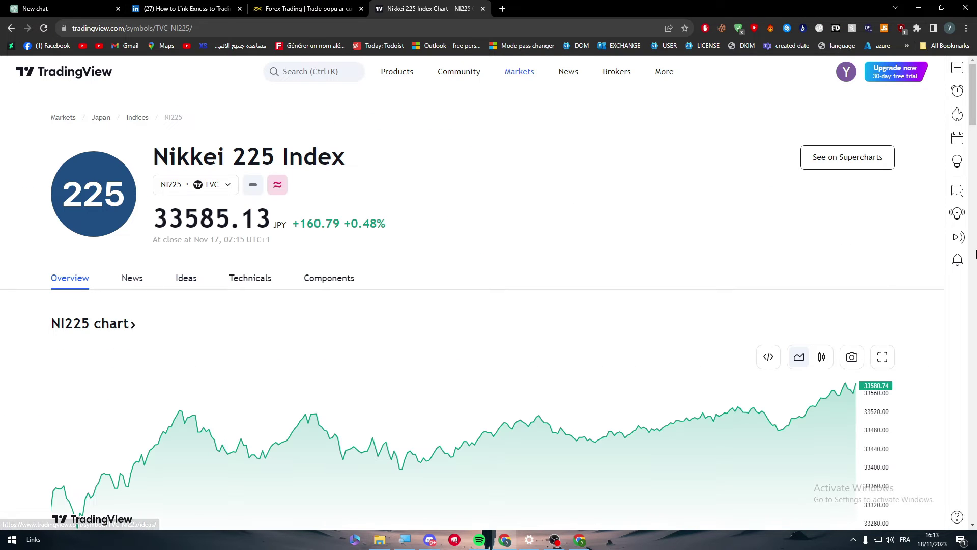
left_click_drag(973, 111, 974, 133)
Open Nikkei 225 in the full charting page and show the Streams live-shows panel.
left_click(882, 176)
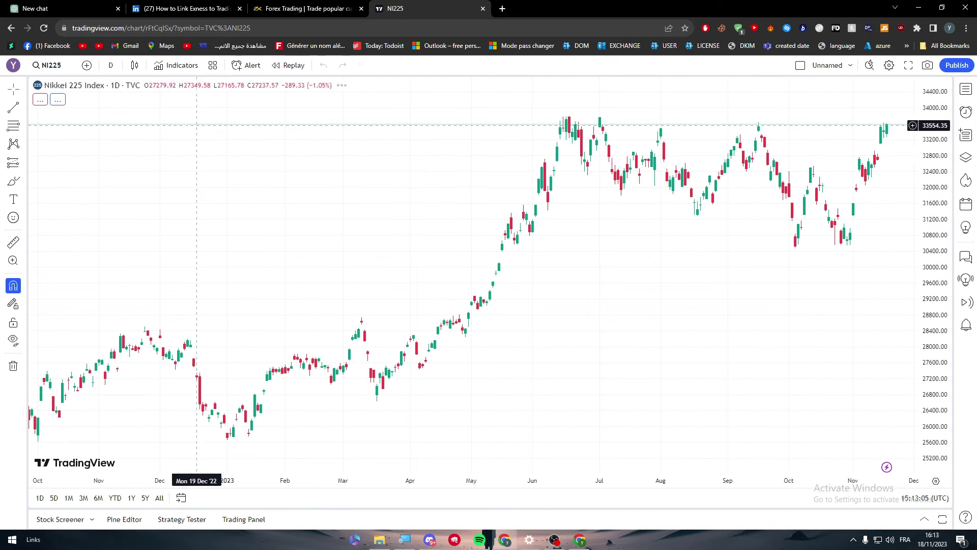
scroll(110, 152, "right", 3)
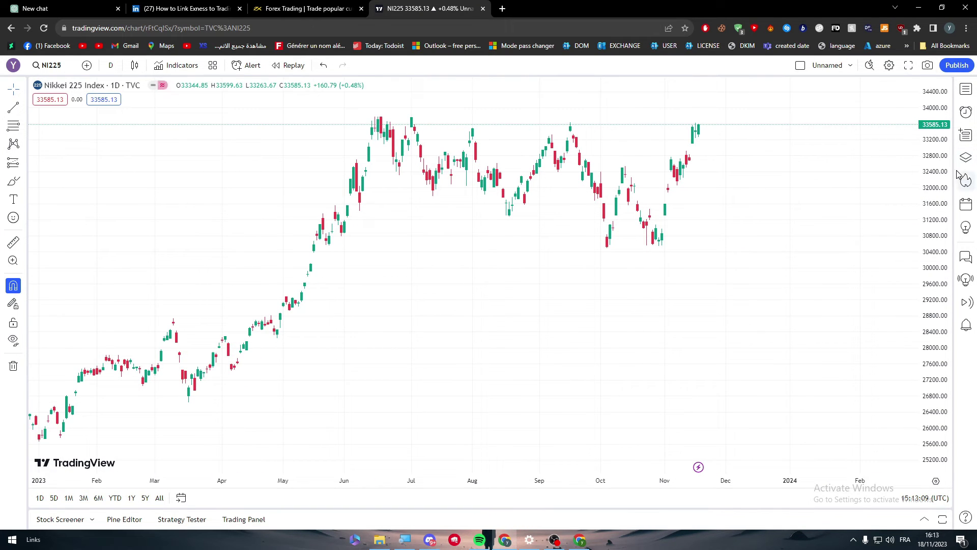
left_click(966, 302)
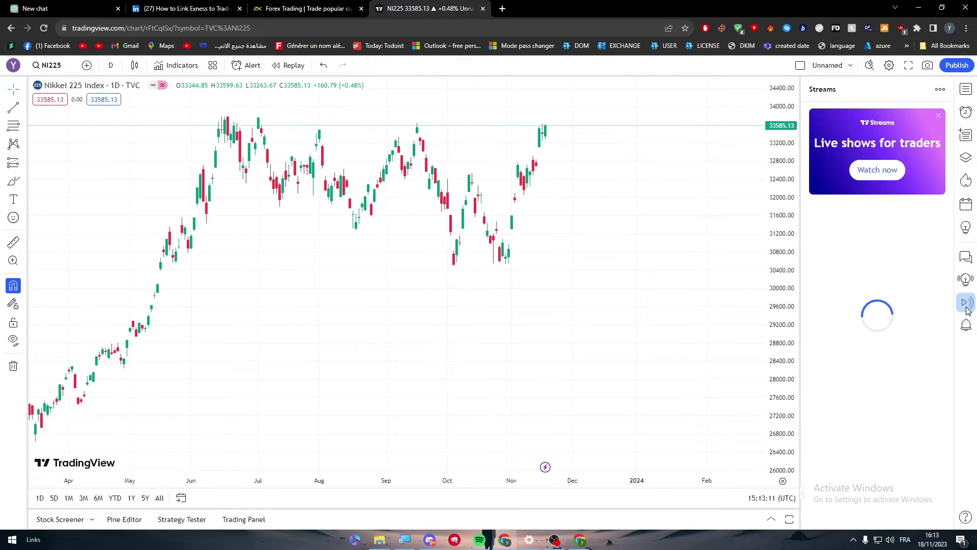
left_click(966, 324)
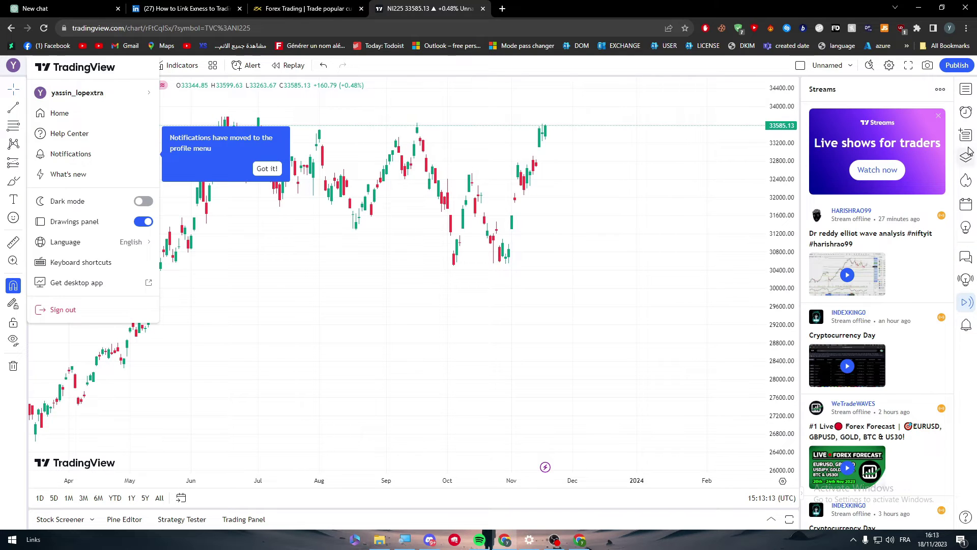
key("Escape")
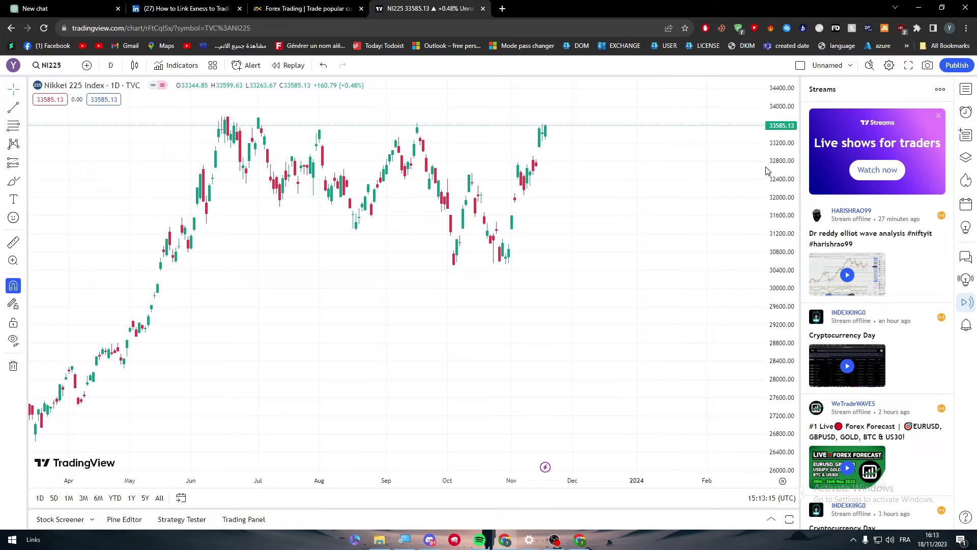
scroll(738, 168, "left", 5)
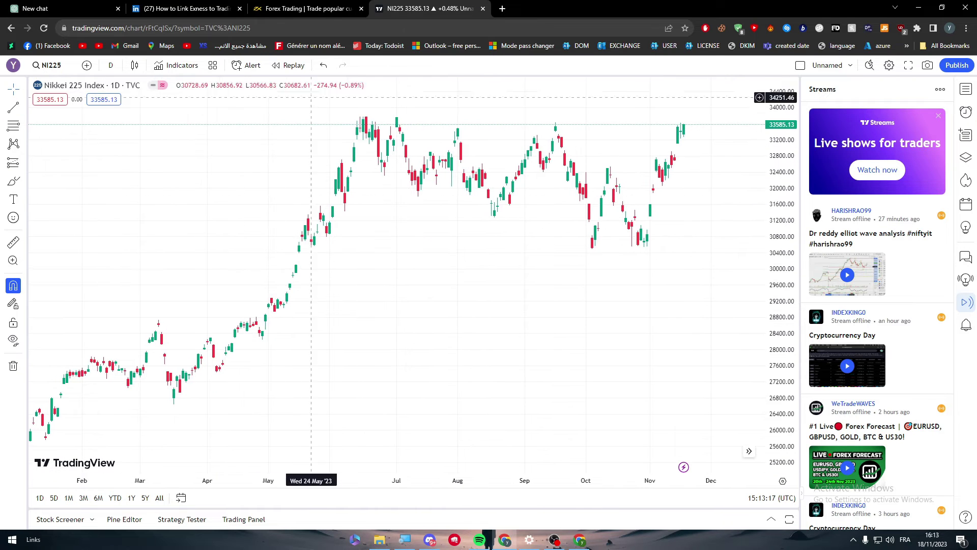
Switch TradingView's interface to dark mode from the account menu.
left_click(14, 65)
left_click(144, 202)
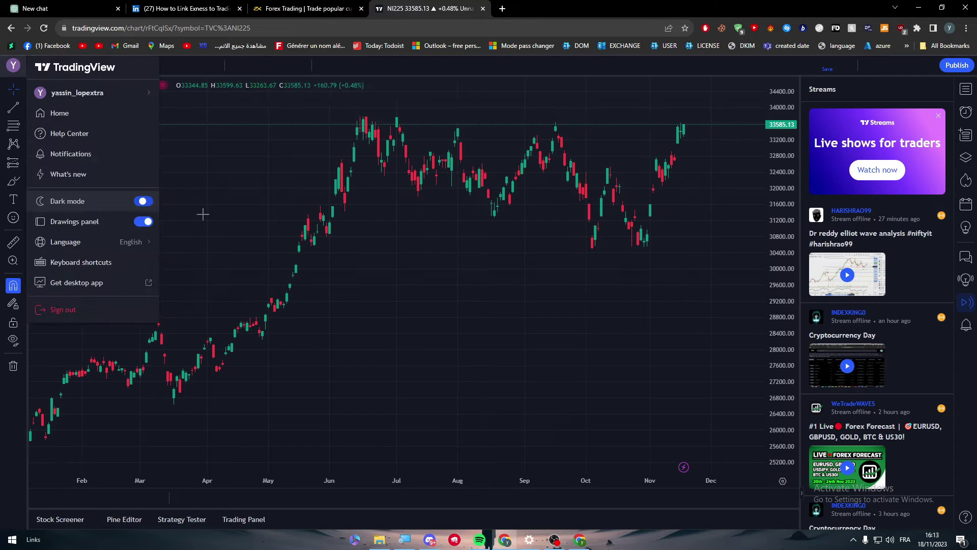
key("Escape")
scroll(476, 287, "left", 3)
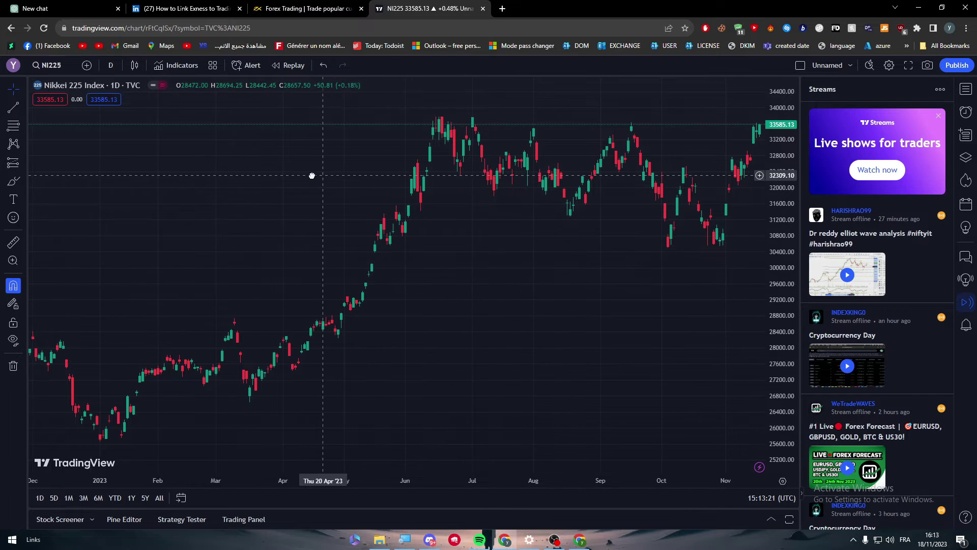
scroll(312, 176, "right", 3)
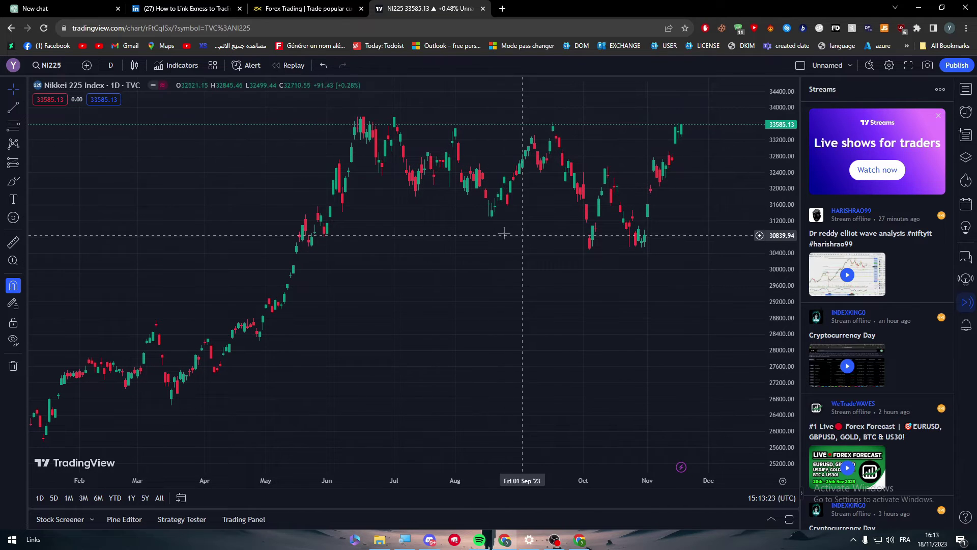
Brush two cyan curves: one along the lows near 30437, one arching over the highs.
left_click(14, 182)
left_click_drag(280, 245, 715, 252)
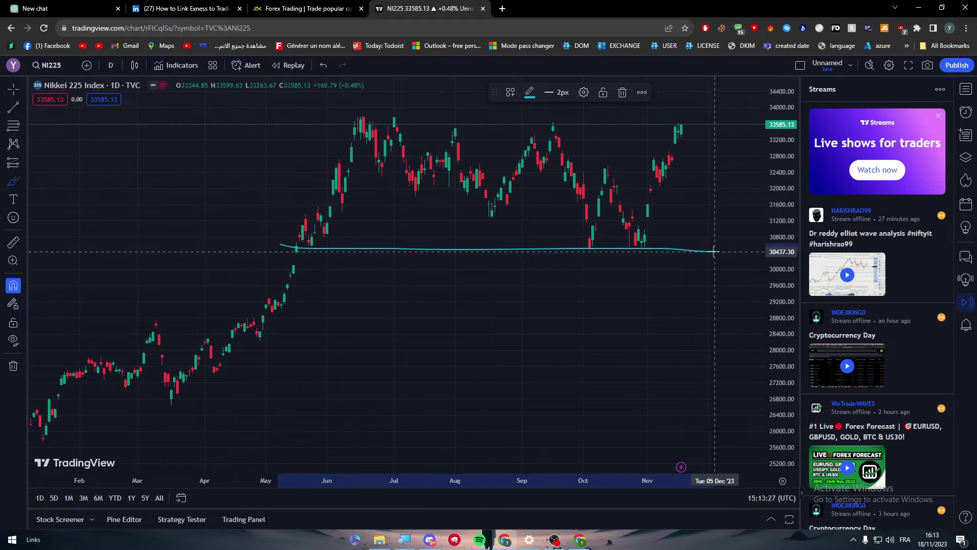
mouse_move(267, 124)
left_mouse_down()
mouse_move(333, 106)
mouse_move(713, 125)
mouse_move(765, 113)
left_mouse_up()
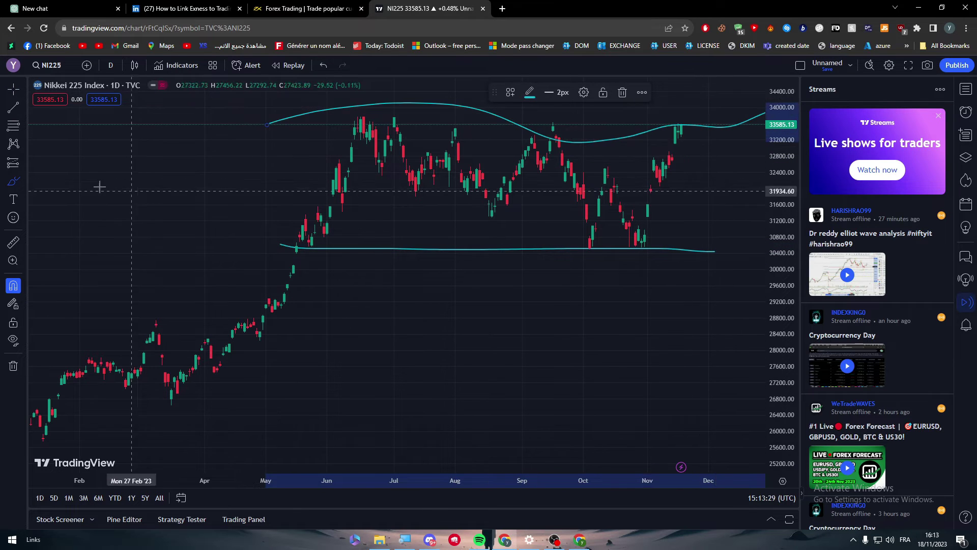
Place a Fibonacci retracement from the 21 Apr low, move it over the highs, then delete it.
left_click(13, 125)
left_click(248, 279)
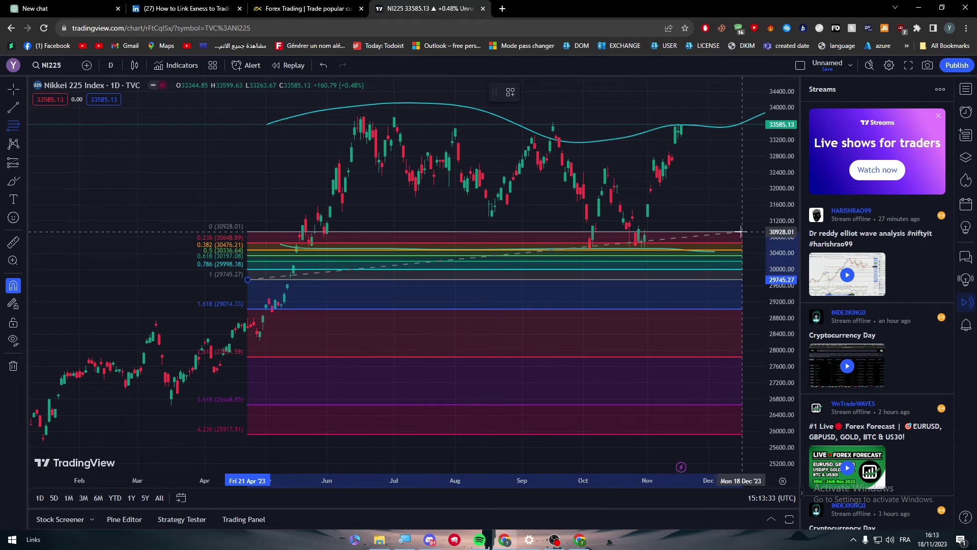
left_click(706, 225)
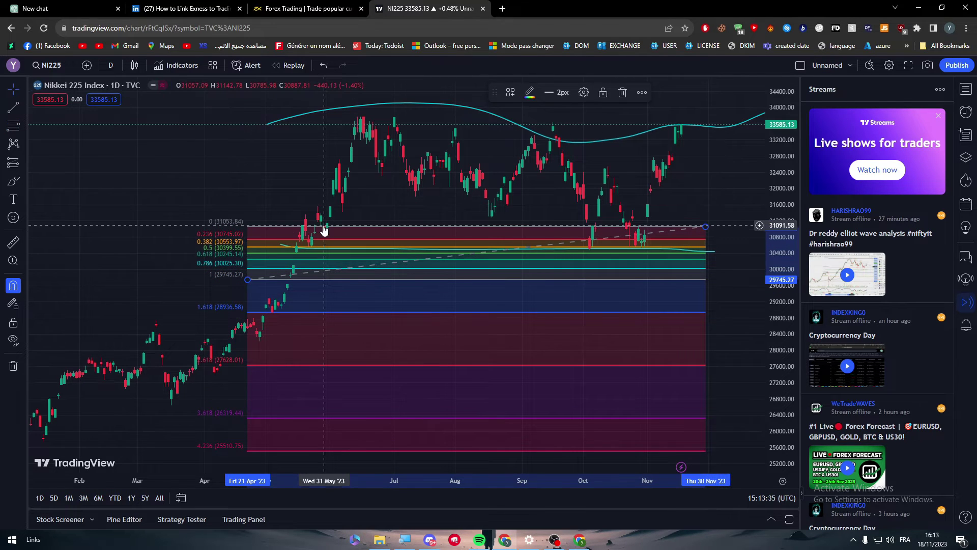
left_click_drag(403, 229, 442, 111)
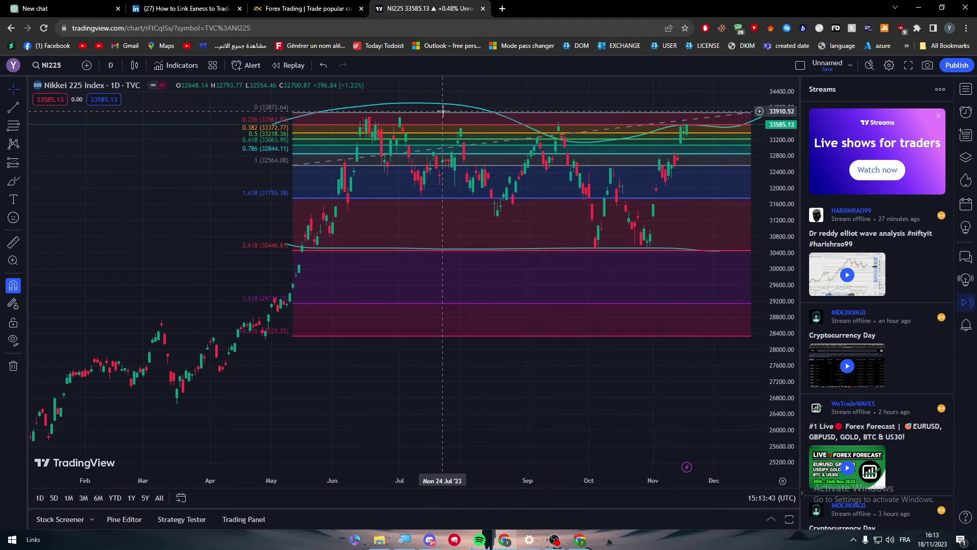
key("Delete")
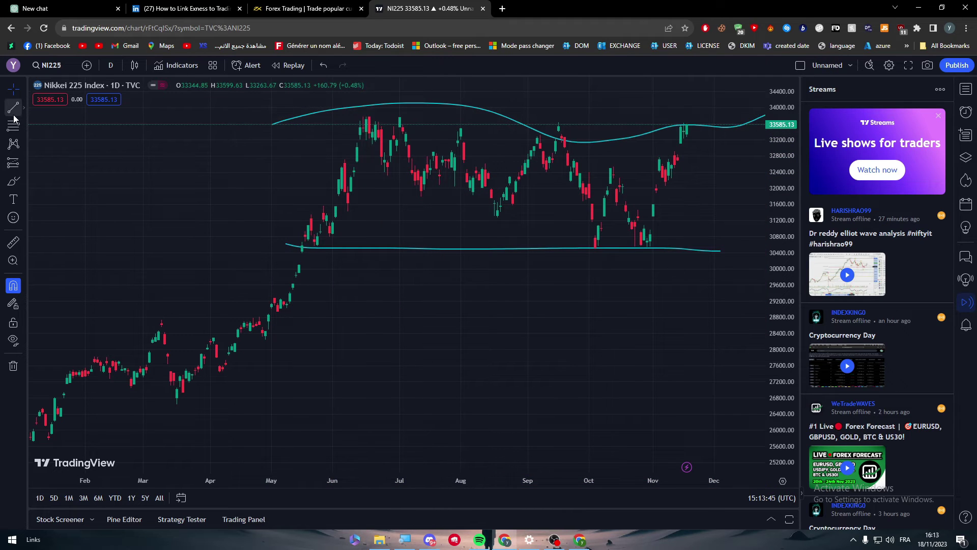
left_click(13, 107)
left_click(297, 271)
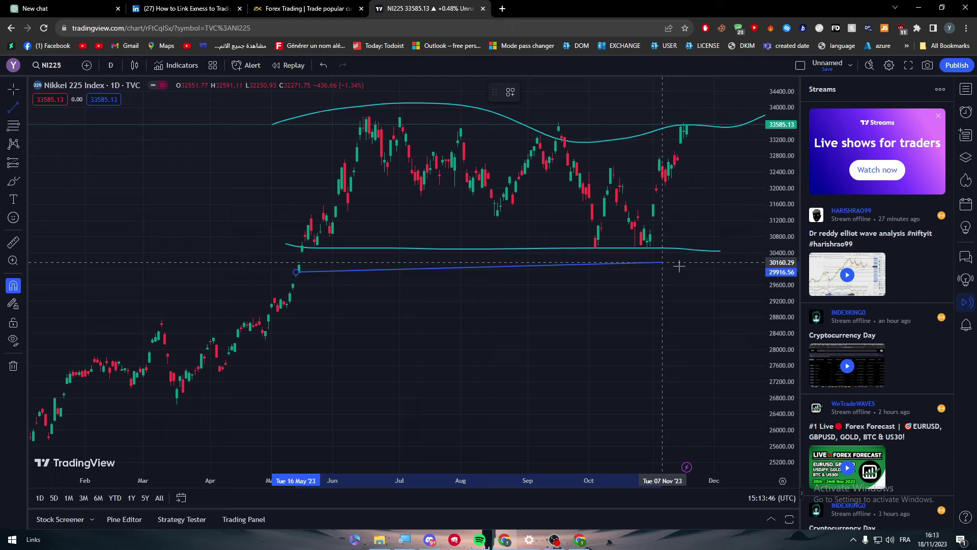
left_click(717, 270)
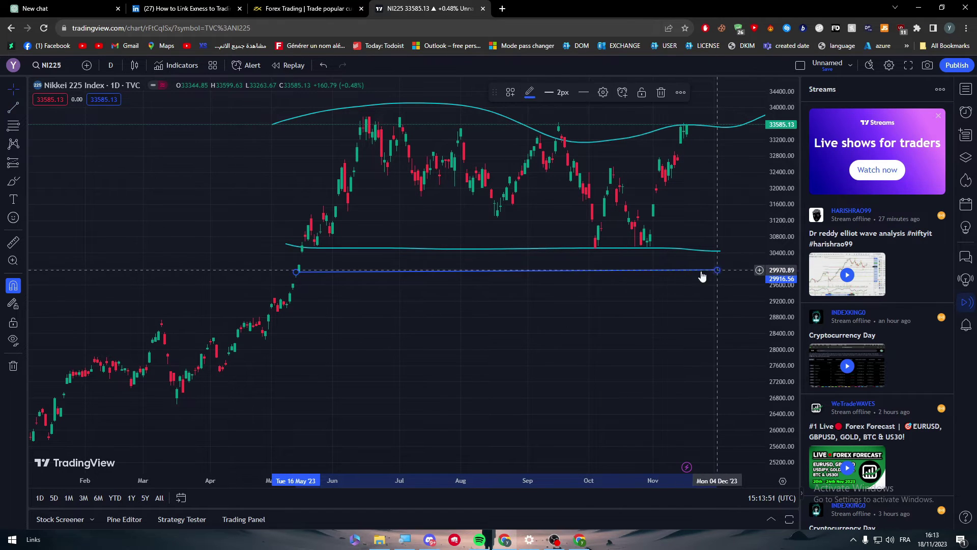
left_click_drag(606, 275, 646, 304)
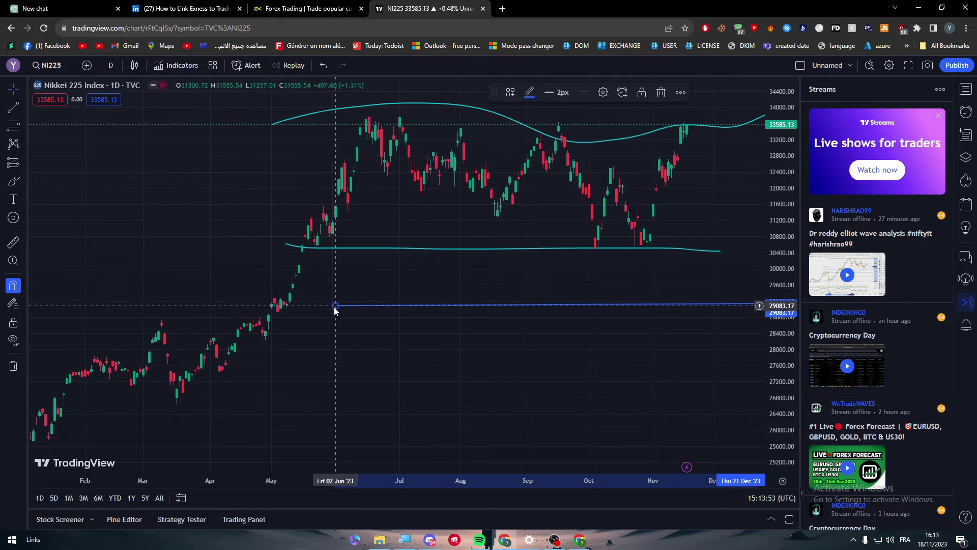
left_click_drag(335, 308, 720, 313)
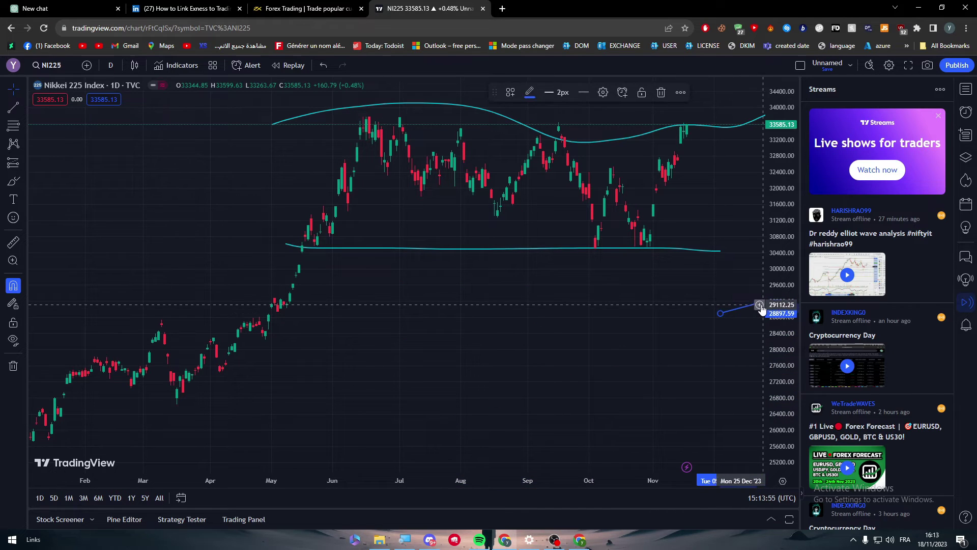
key("Delete")
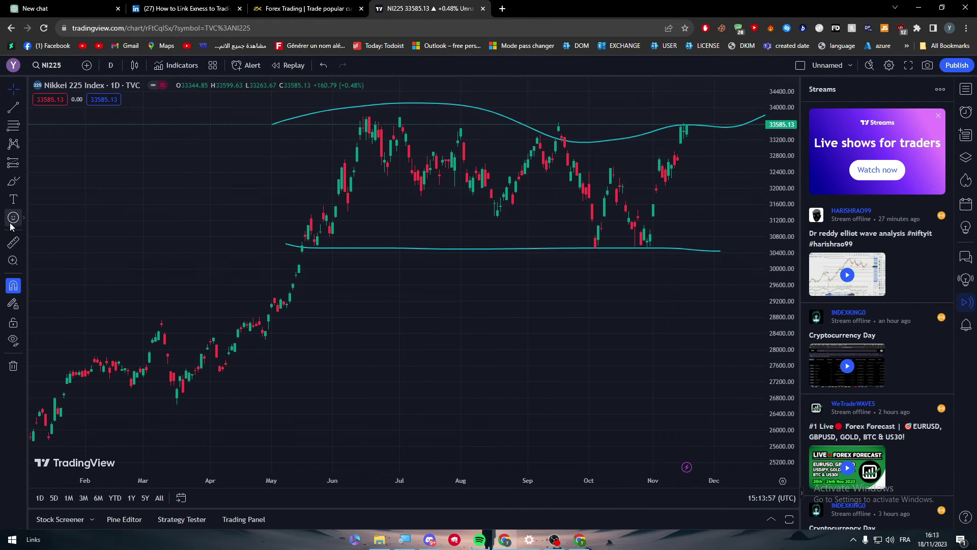
left_click(12, 223)
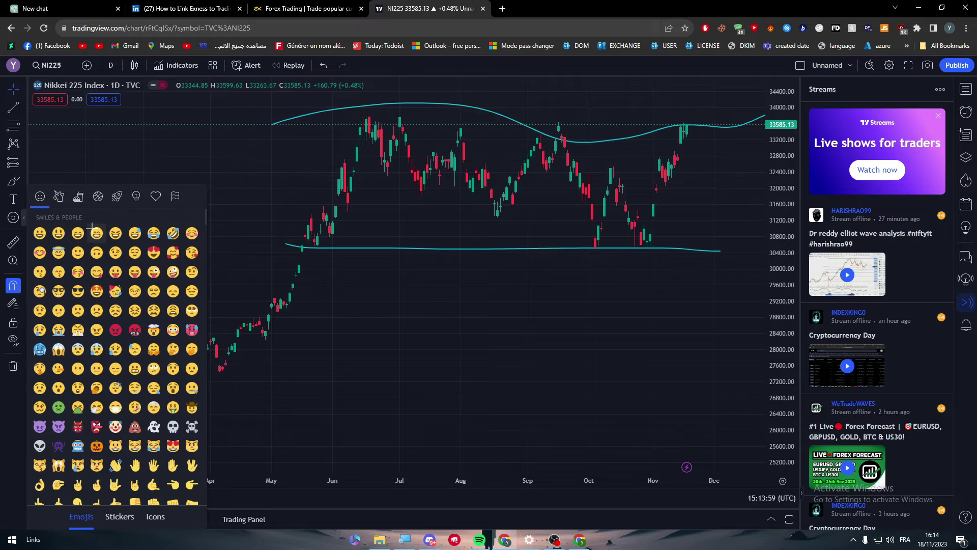
left_click(97, 233)
left_click(388, 225)
left_click_drag(404, 316, 552, 316)
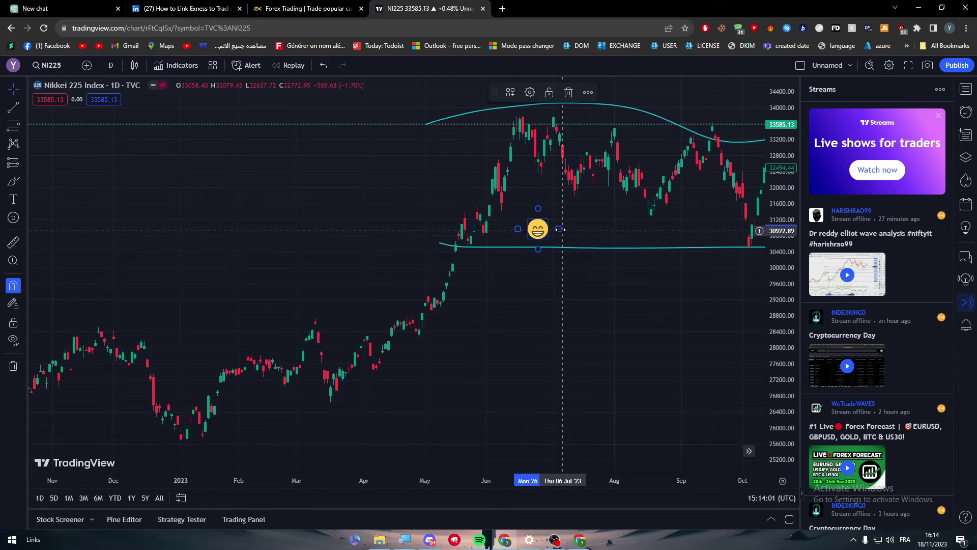
left_click_drag(559, 230, 589, 229)
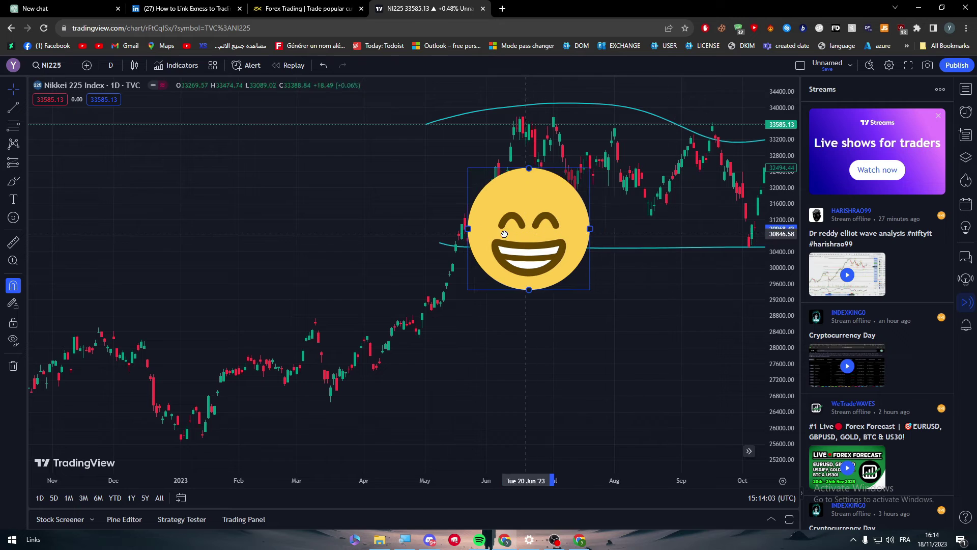
left_click_drag(504, 235, 379, 189)
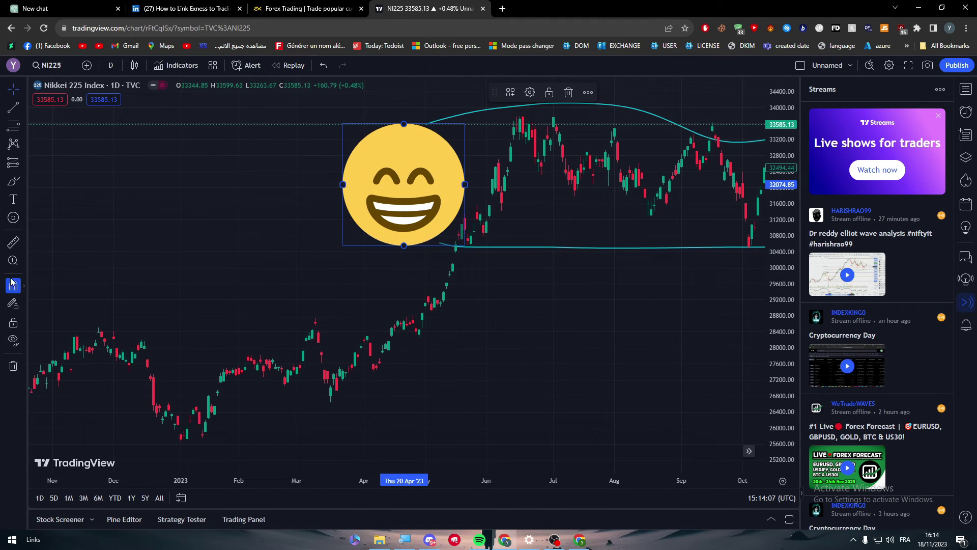
left_click(14, 218)
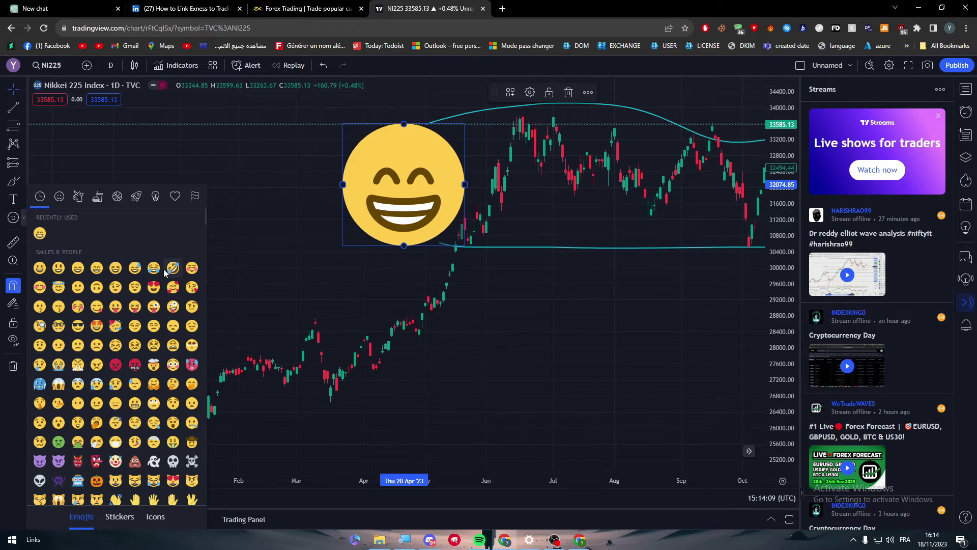
left_click(135, 268)
left_click_drag(601, 262, 691, 402)
left_click(666, 417)
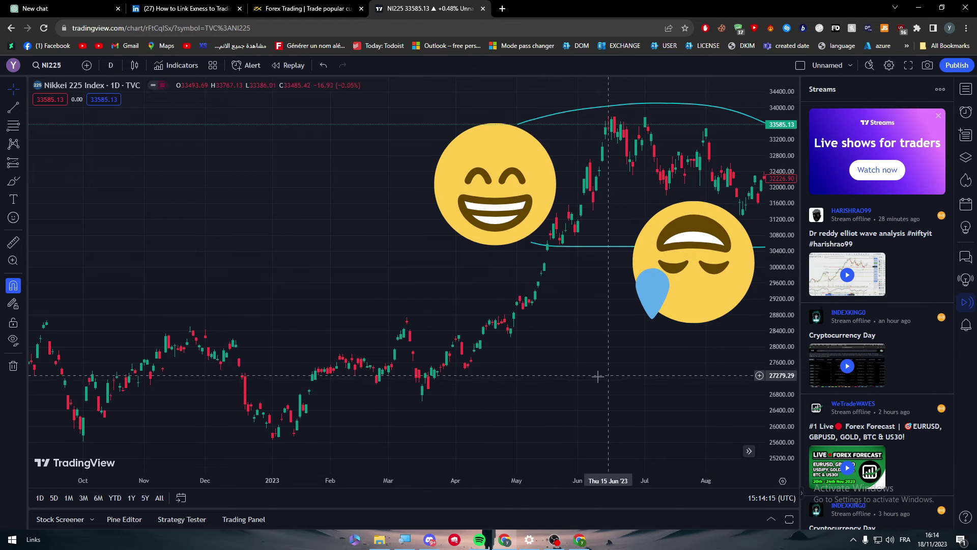
key("6")
key("Escape")
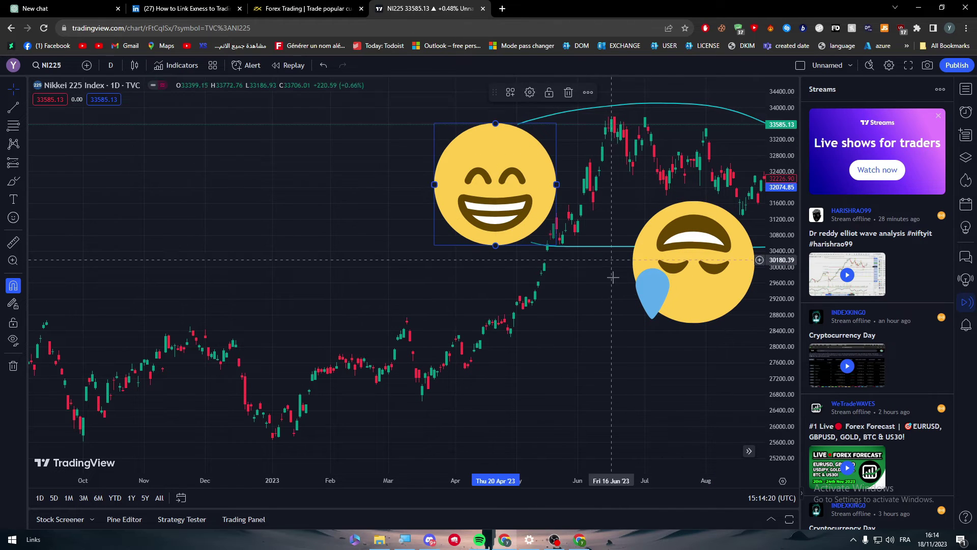
left_click_drag(584, 337, 204, 347)
left_click_drag(288, 253, 485, 345)
key("Delete")
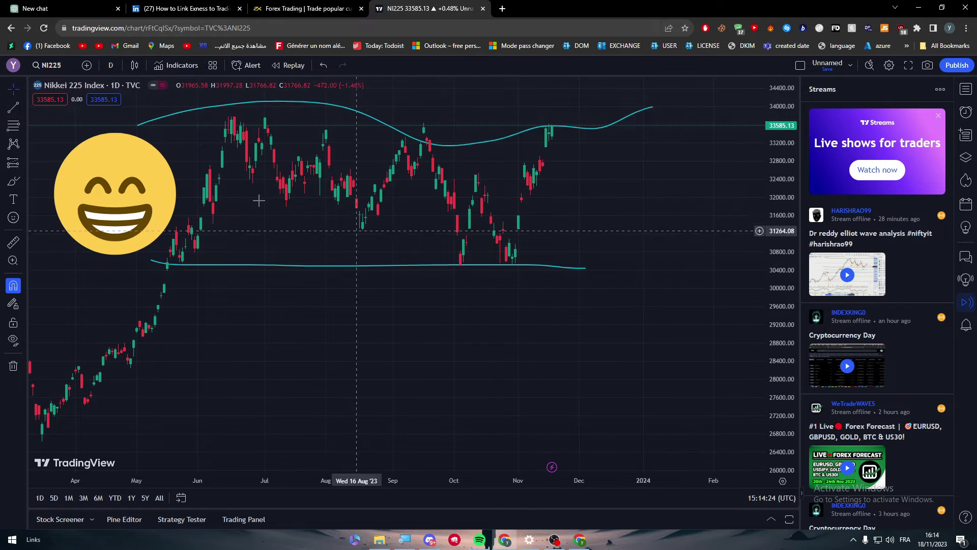
left_click(153, 194)
key("Delete")
left_click_drag(577, 275, 327, 277)
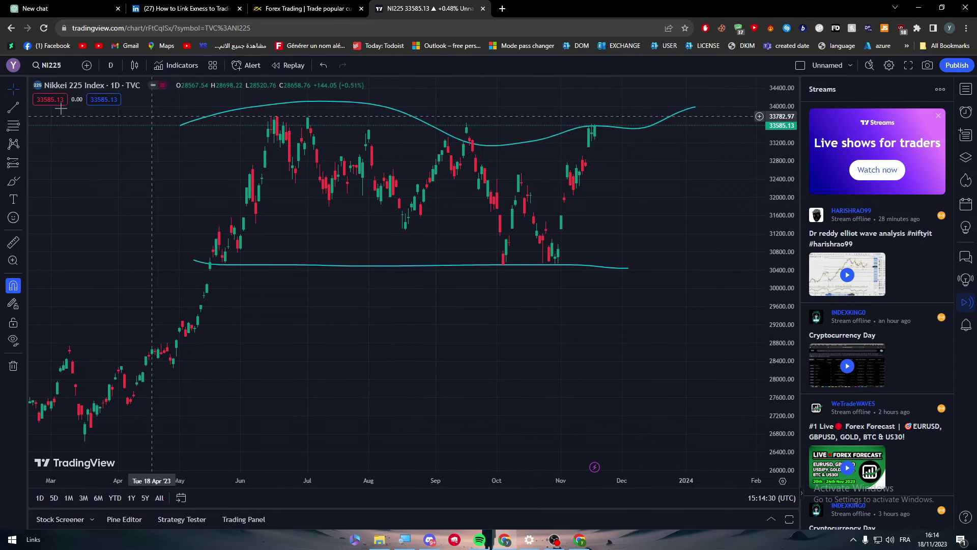
left_click(283, 9)
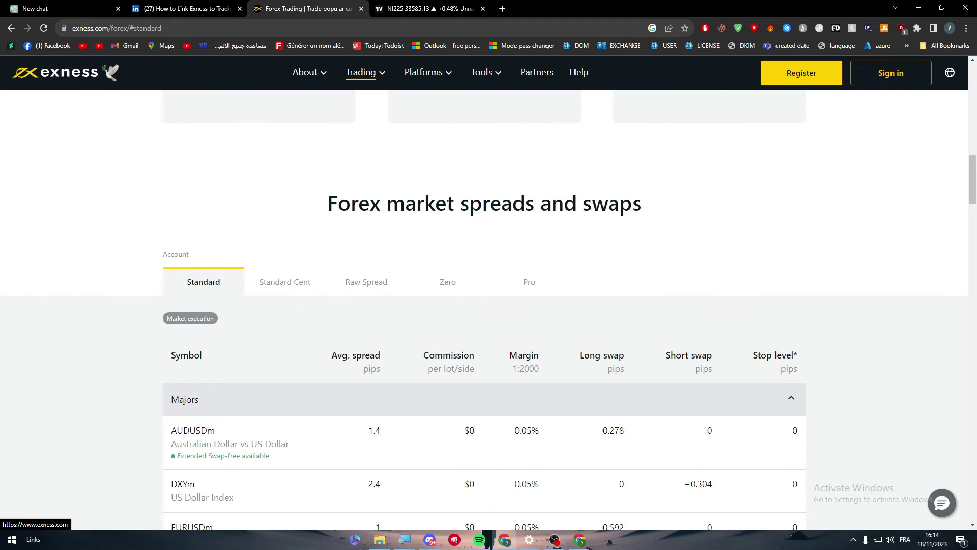
Open Exness Tools > Analytical tools, scroll its sections, then return to the Nikkei 225 chart.
left_click(478, 76)
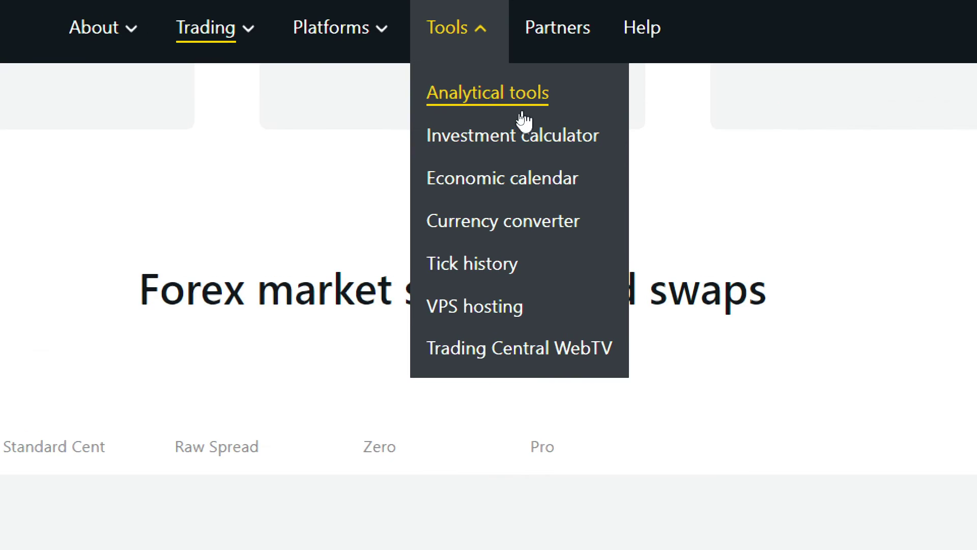
left_click(511, 116)
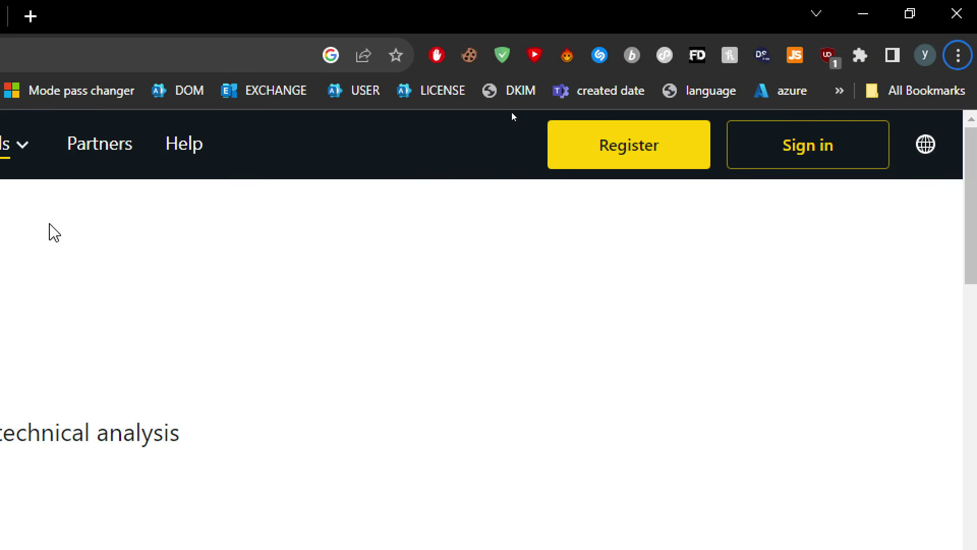
scroll(959, 193, "down", 15)
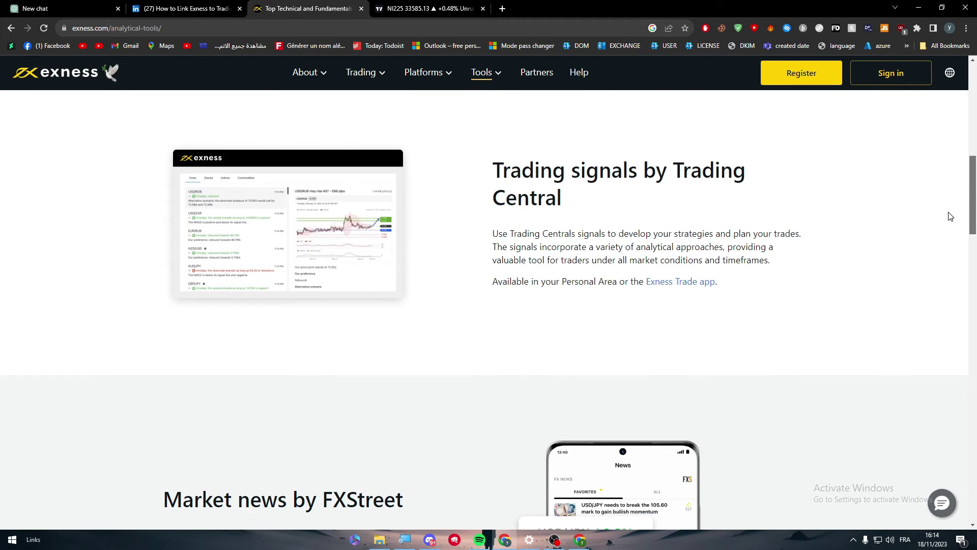
scroll(950, 245, "down", 10)
scroll(948, 330, "up", 4)
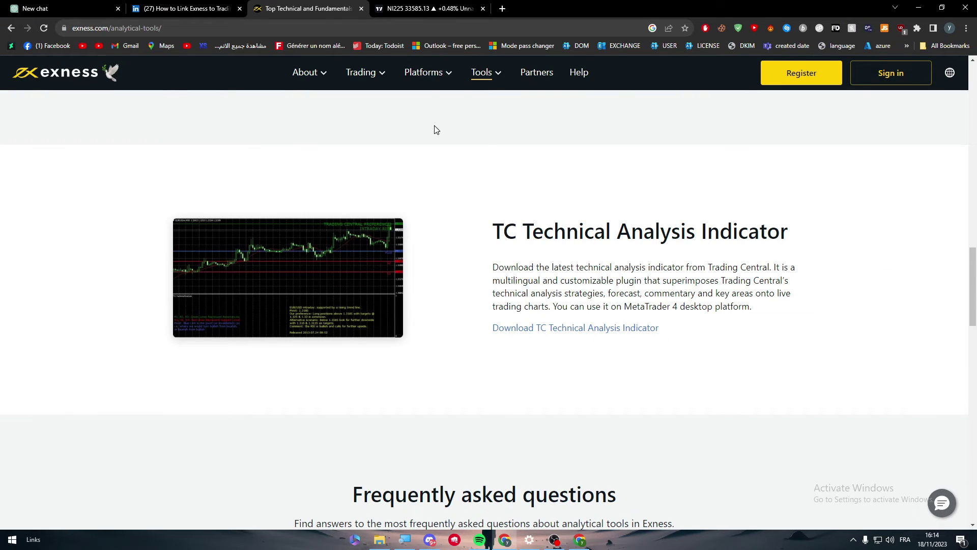
left_click(427, 8)
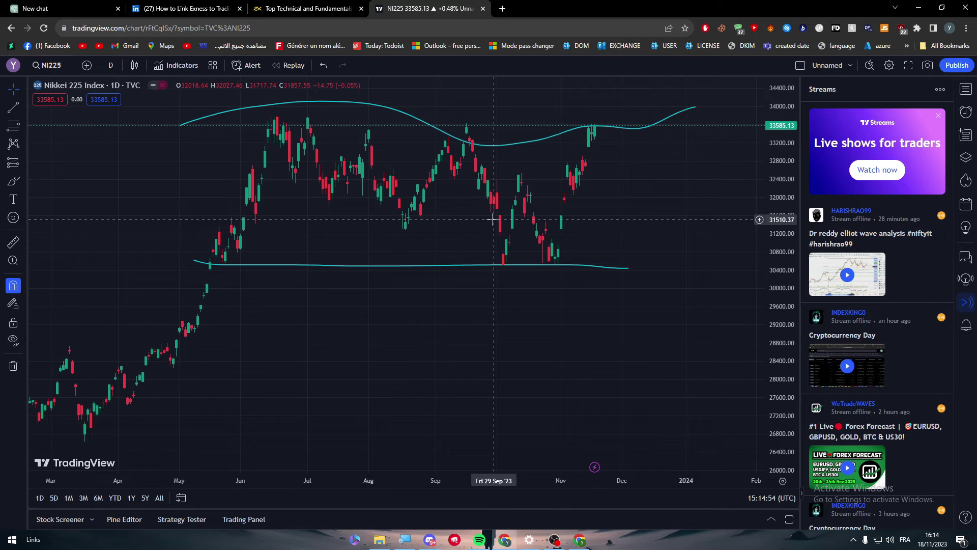
Review the Exness Trading Central signals and indicators, nudging the Nikkei 225 chart toward earlier dates.
left_click(318, 9)
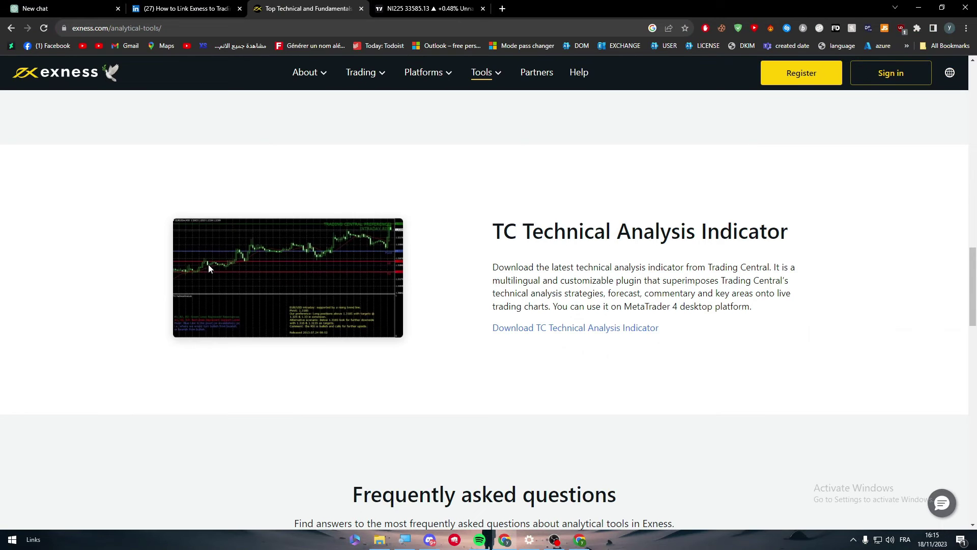
left_click(430, 9)
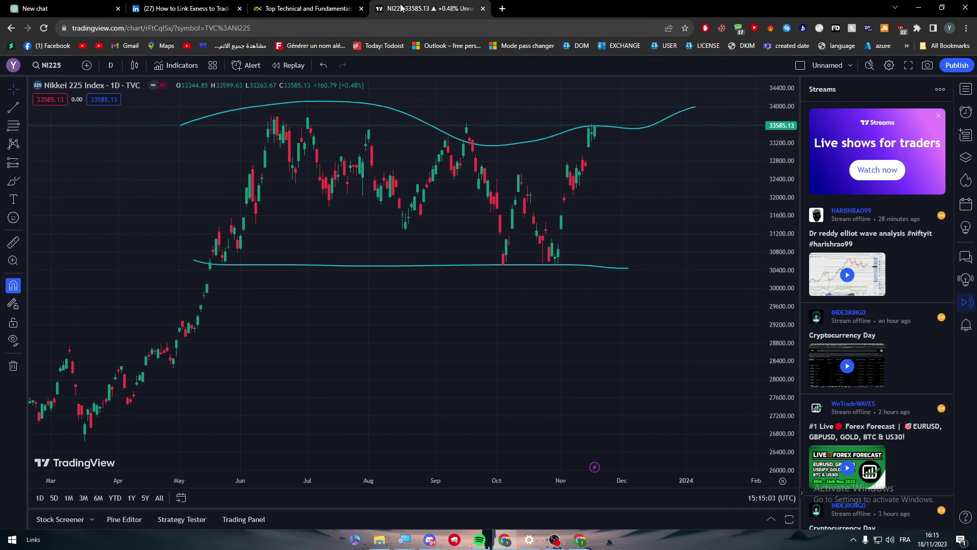
left_click_drag(646, 272, 660, 272)
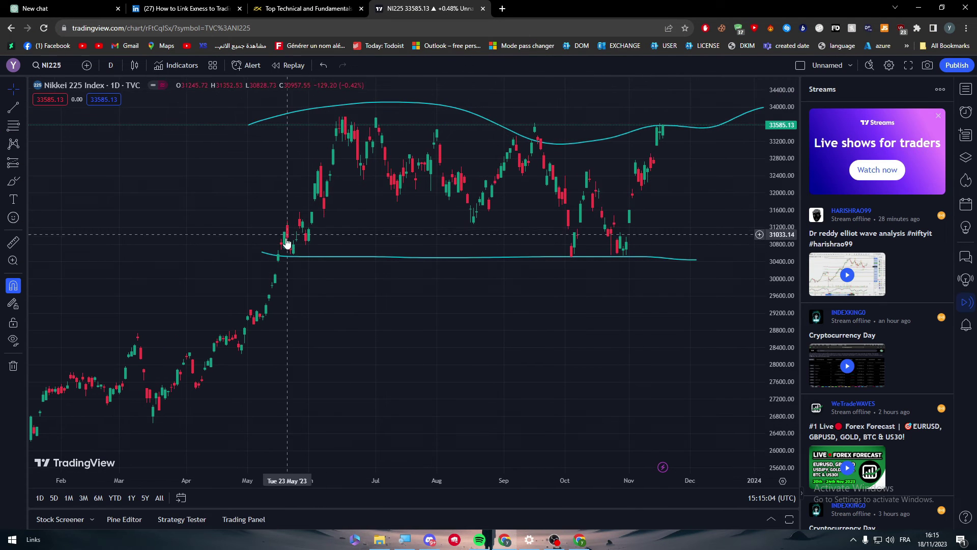
left_click(306, 9)
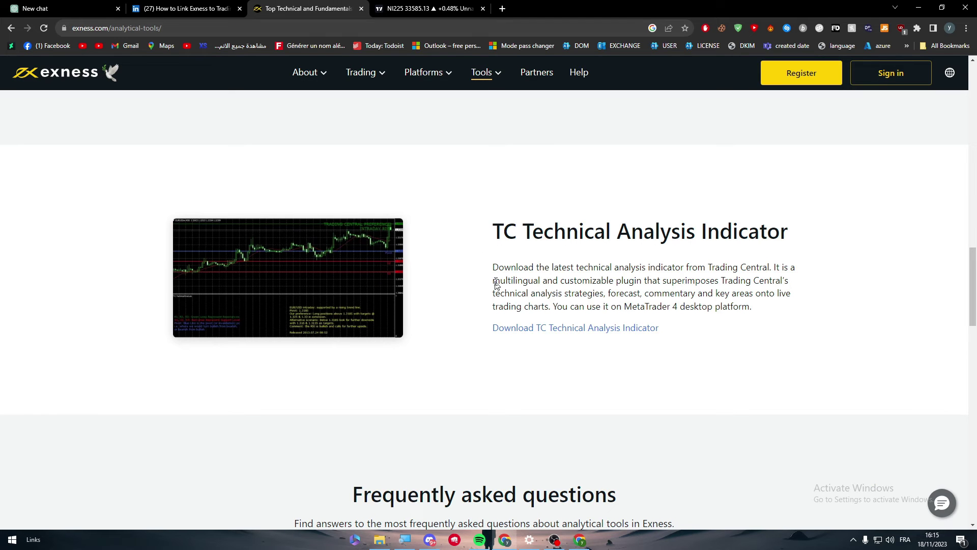
scroll(496, 284, "down", 3)
scroll(966, 267, "up", 4)
scroll(967, 267, "up", 10)
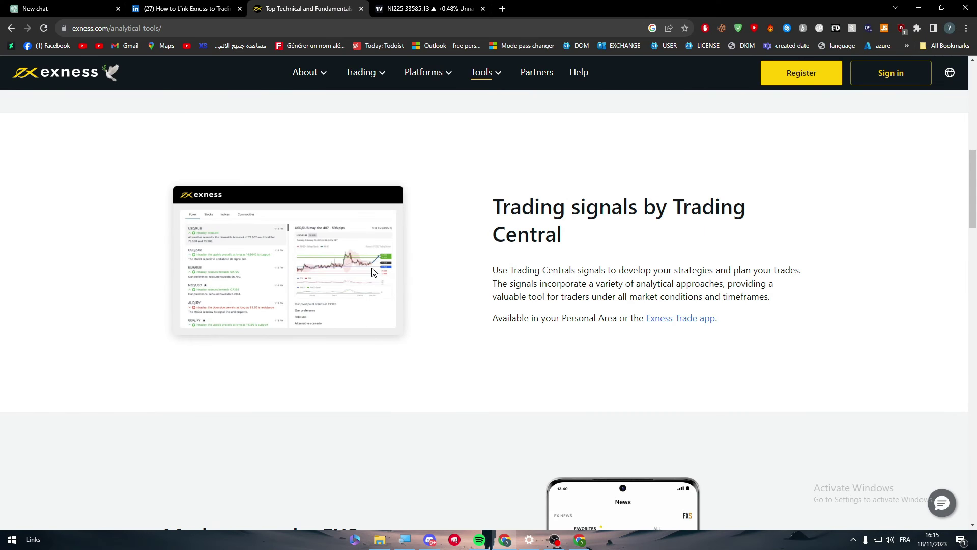
left_click(395, 14)
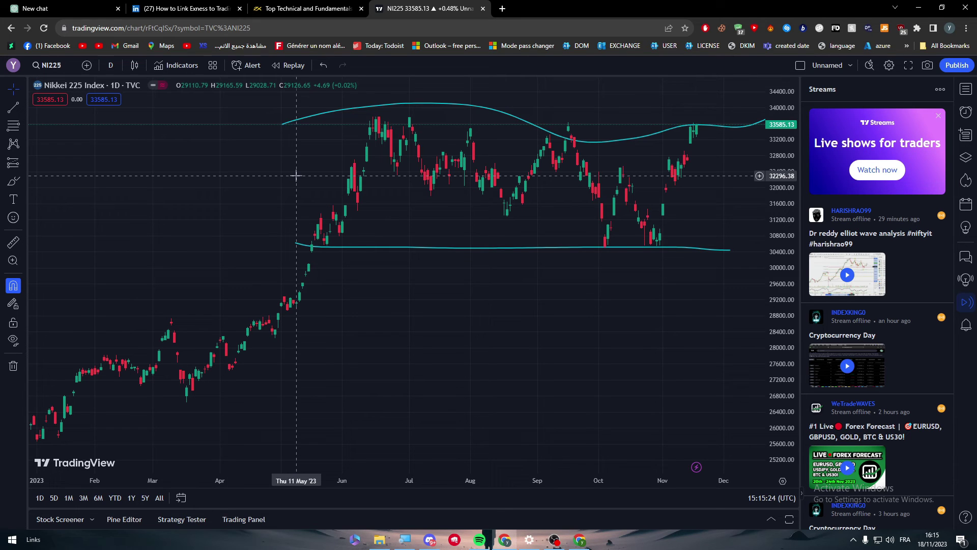
Load the Exness homepage via its logo, skim to the footer, and return to the Nikkei chart.
key("ctrl+shift+Tab")
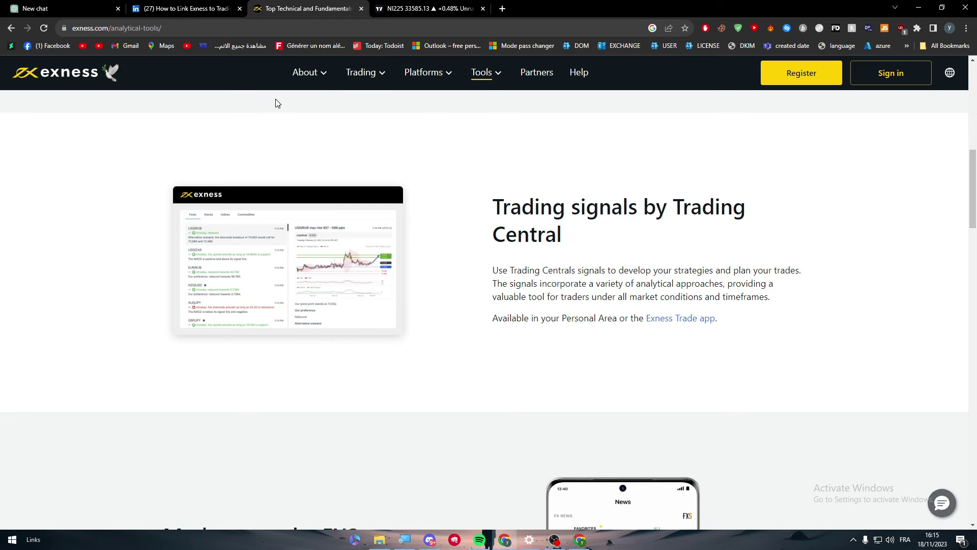
left_click(79, 72)
left_click_drag(973, 97, 955, 479)
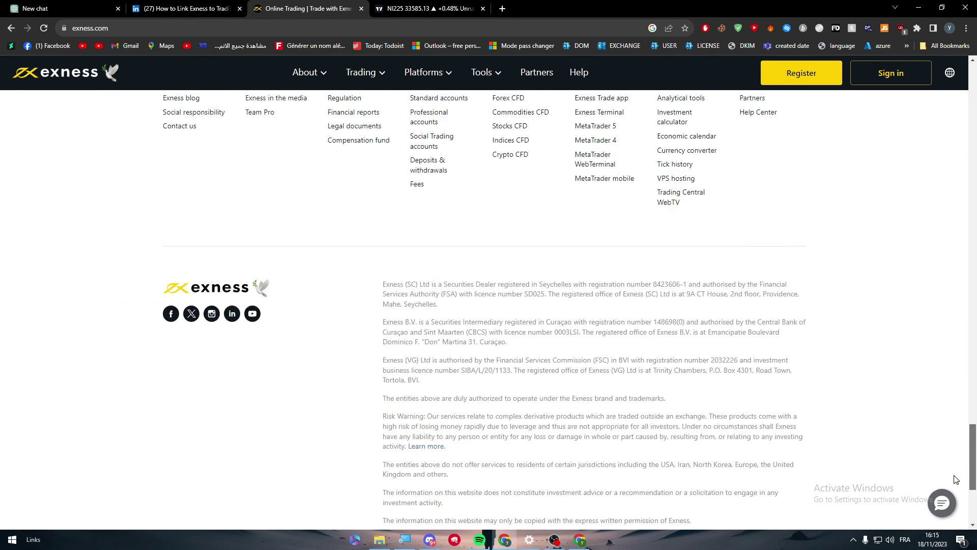
scroll(955, 479, "up", 1)
left_click(425, 9)
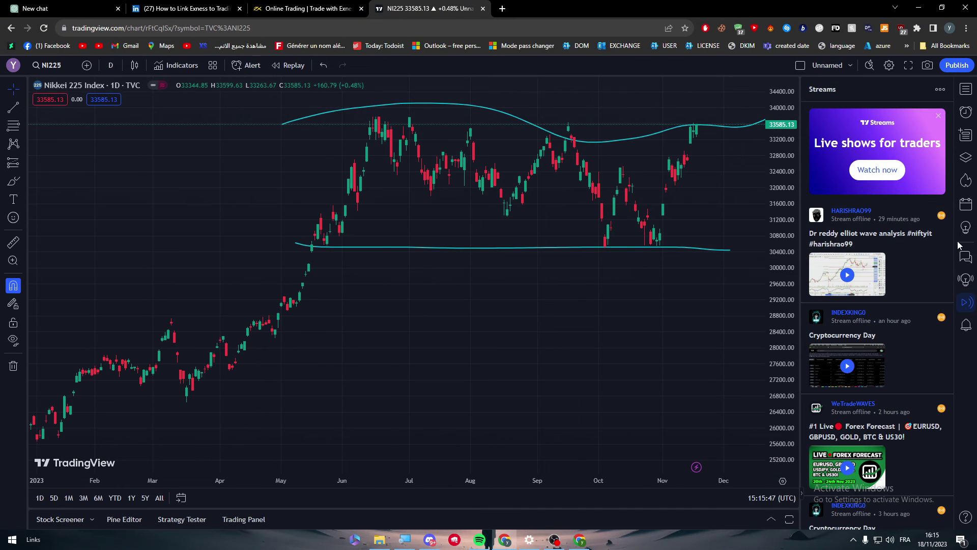
scroll(950, 316, "down", 3)
scroll(949, 315, "up", 3)
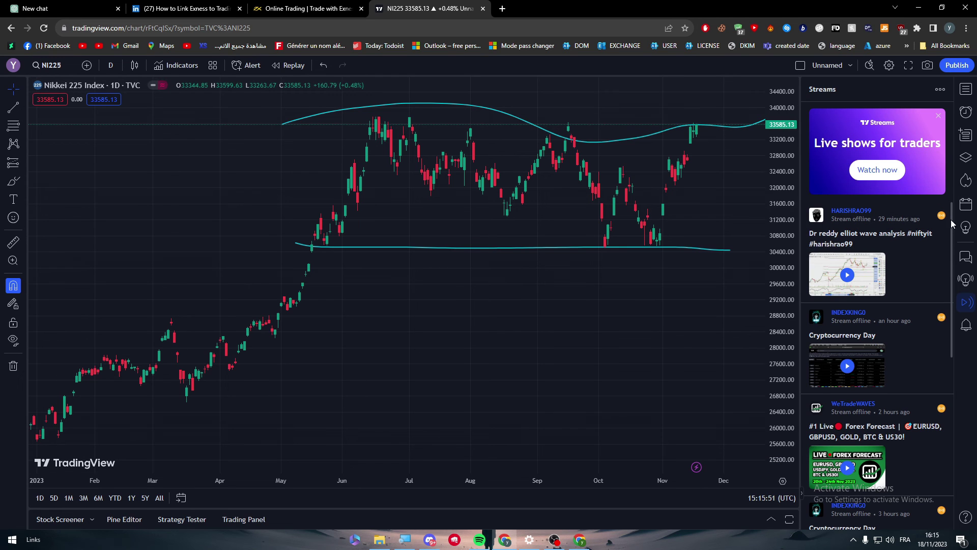
scroll(947, 356, "down", 8)
scroll(875, 356, "down", 3)
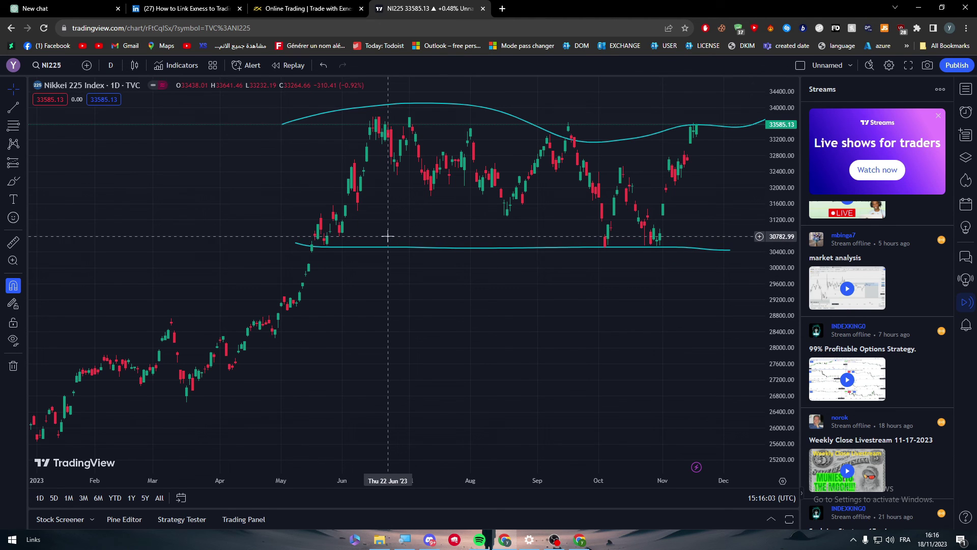
scroll(895, 280, "up", 10)
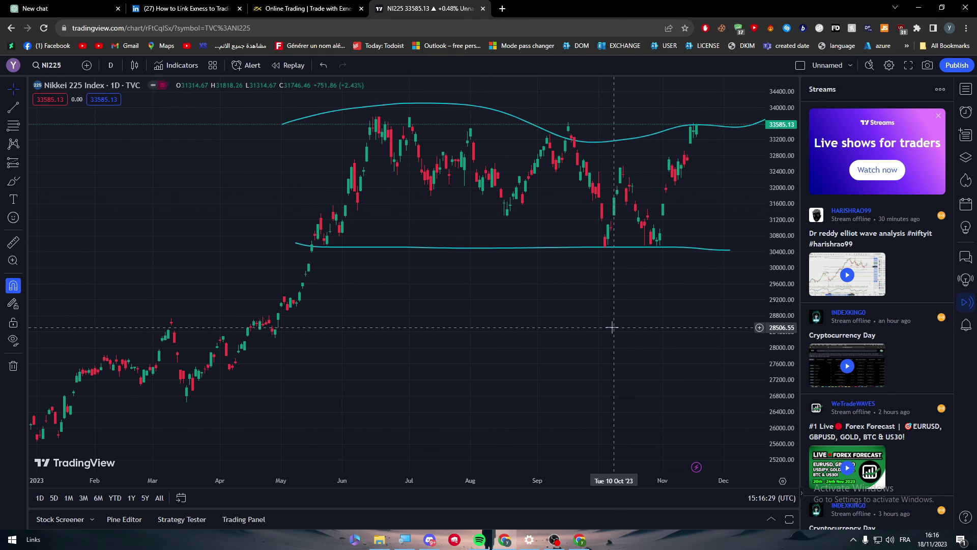
scroll(560, 321, "left", 3)
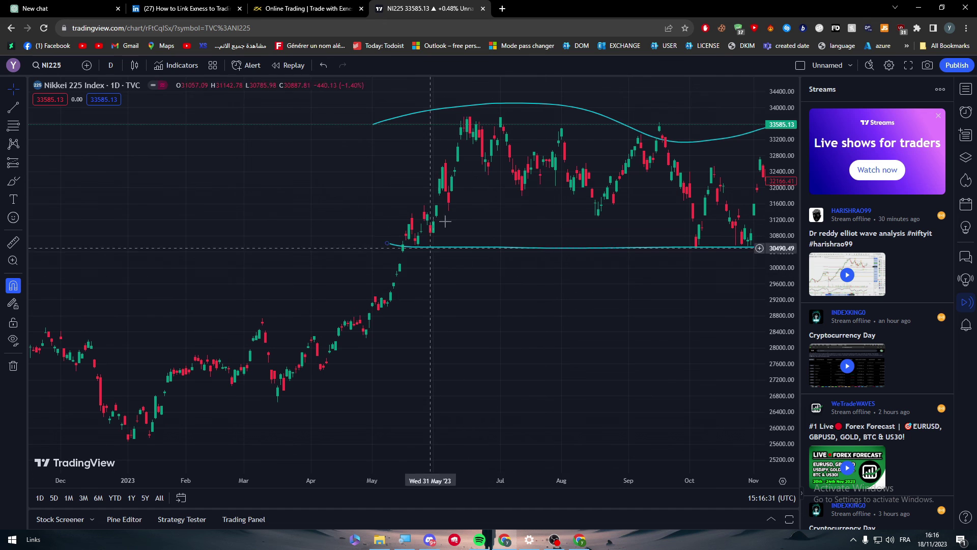
scroll(500, 305, "right", 3)
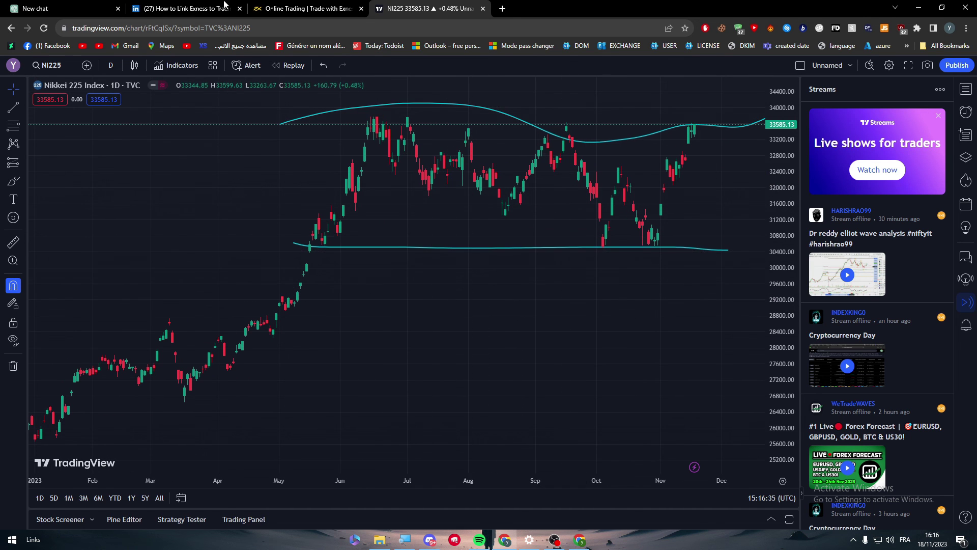
left_click(288, 6)
left_click(430, 8)
scroll(476, 275, "right", 3)
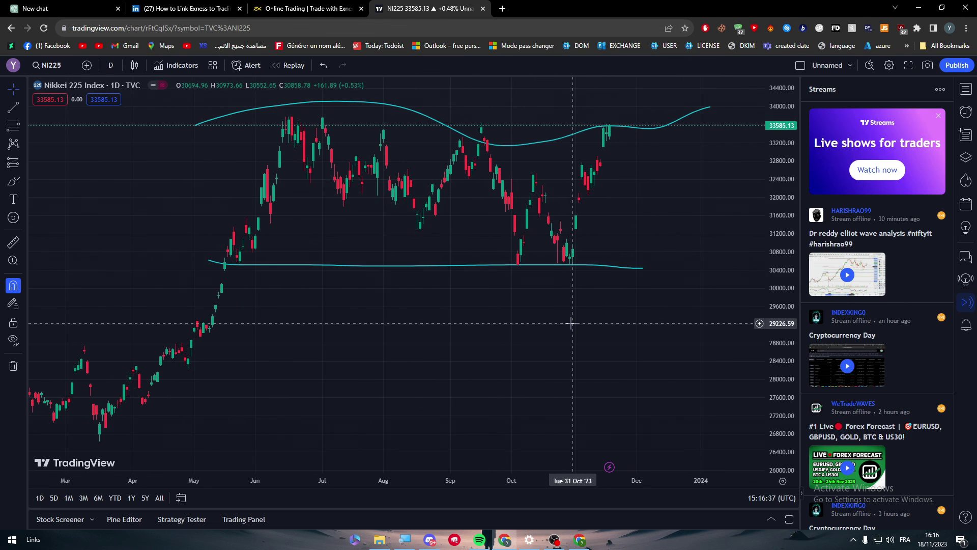